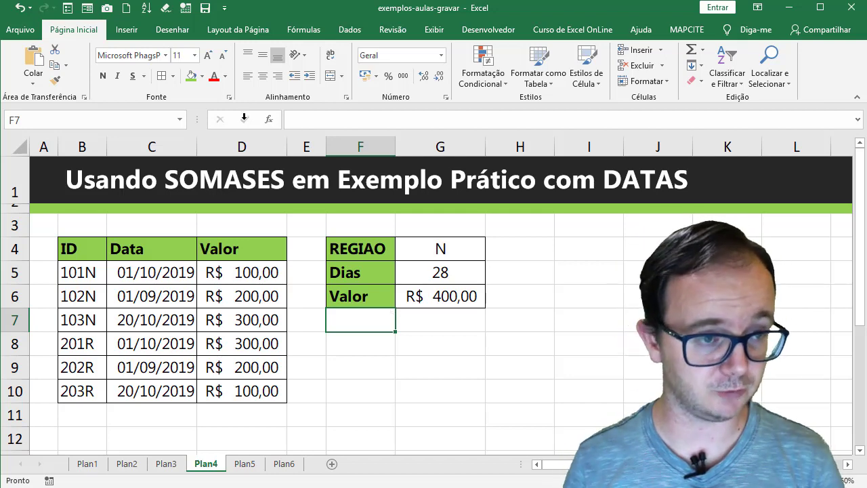
# Collapse the ribbon and highlight the ID entries from 101N to 203R.
pyautogui.doubleClick(78, 30)
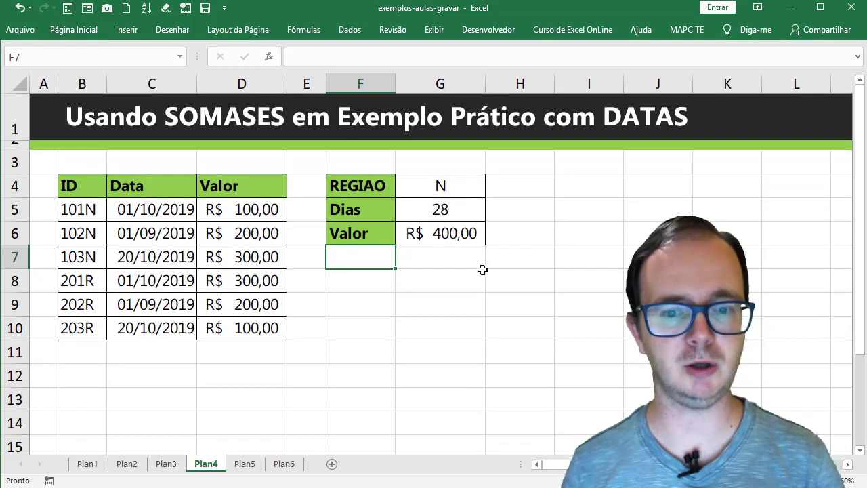
pyautogui.click(529, 293)
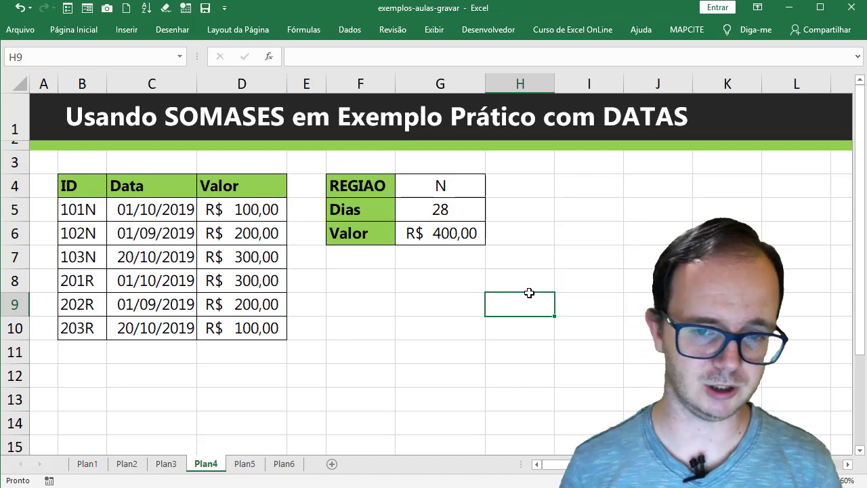
pyautogui.moveTo(87, 185)
pyautogui.mouseDown()
pyautogui.moveTo(90, 229)
pyautogui.moveTo(73, 326)
pyautogui.mouseUp()
pyautogui.click(85, 213)
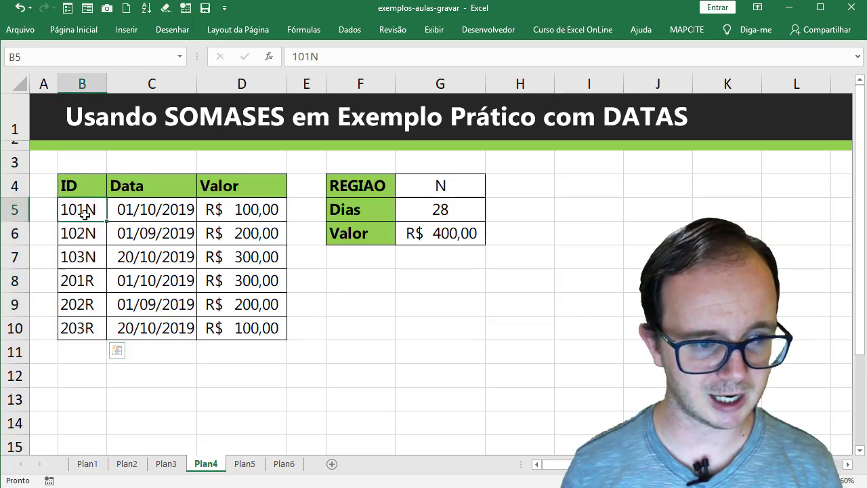
pyautogui.moveTo(85, 213); pyautogui.dragTo(90, 330)
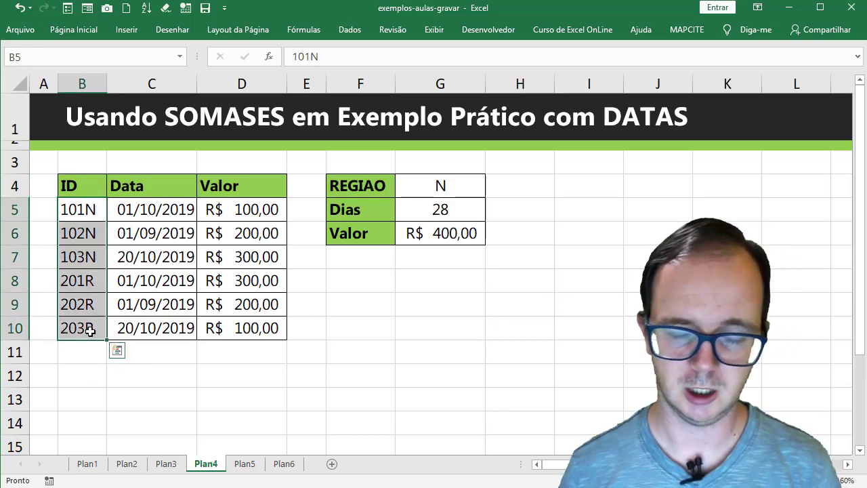
pyautogui.moveTo(77, 212); pyautogui.dragTo(83, 322)
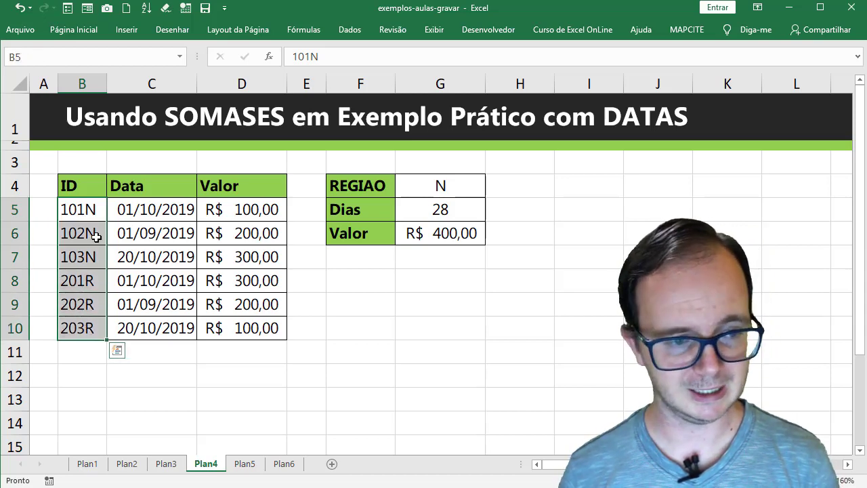
pyautogui.moveTo(92, 214); pyautogui.dragTo(93, 230)
pyautogui.click(95, 283)
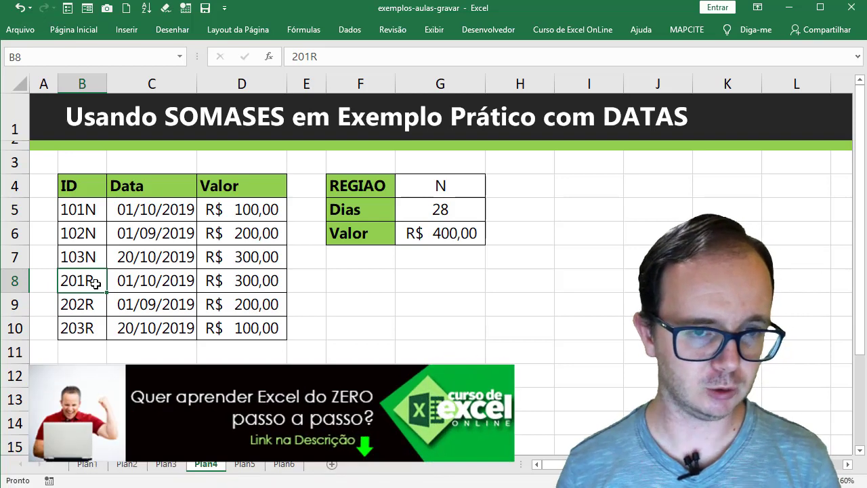
pyautogui.moveTo(90, 212); pyautogui.dragTo(81, 323)
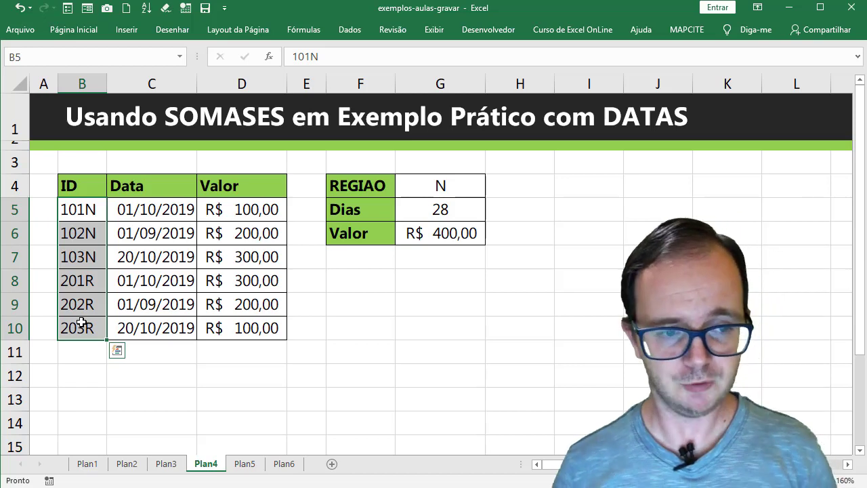
# Step through the Data column dates down to 20/10/2019.
pyautogui.moveTo(140, 203); pyautogui.dragTo(147, 240)
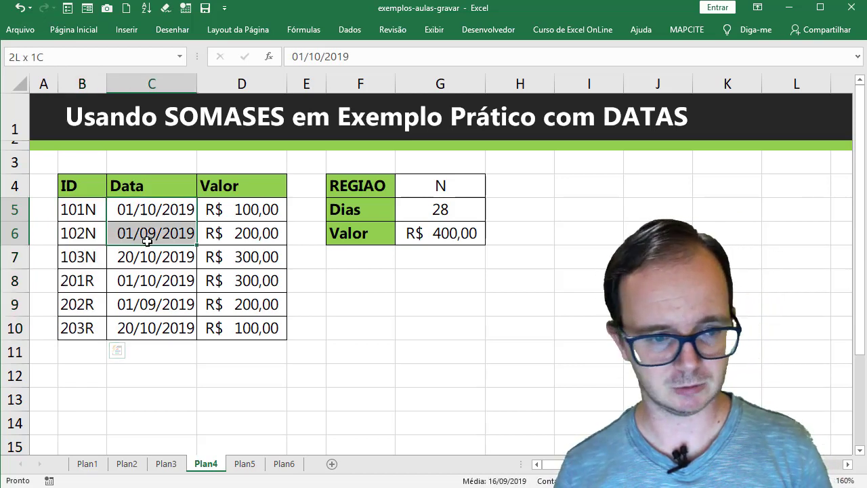
pyautogui.click(167, 212)
pyautogui.click(169, 234)
pyautogui.click(167, 255)
pyautogui.click(163, 279)
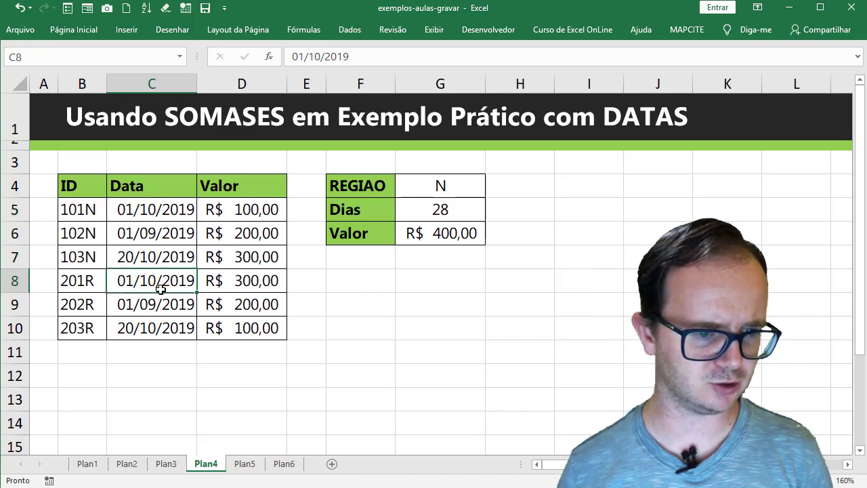
pyautogui.click(160, 302)
pyautogui.click(156, 326)
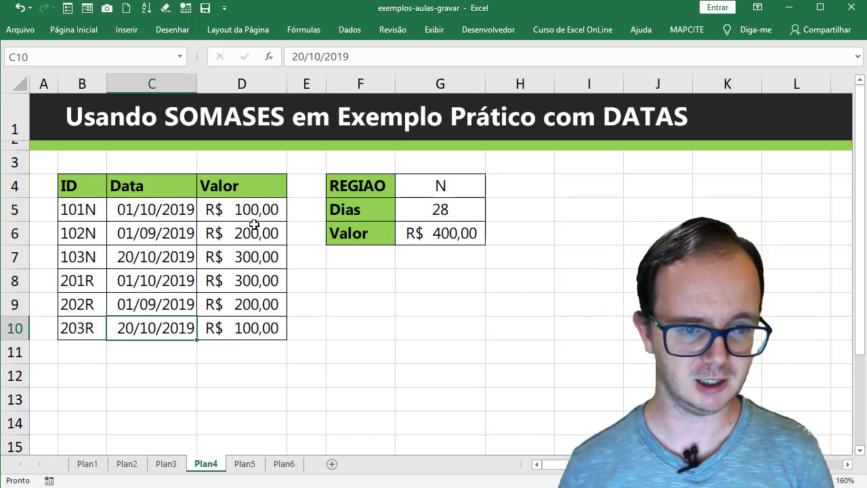
# Select the Valor amounts, point out region N and 28 Dias, and pick H5.
pyautogui.moveTo(256, 208); pyautogui.dragTo(246, 329)
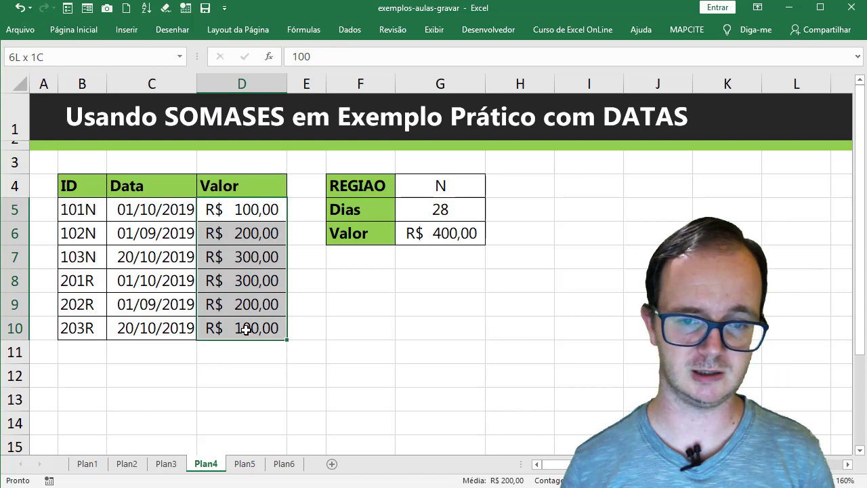
pyautogui.click(441, 189)
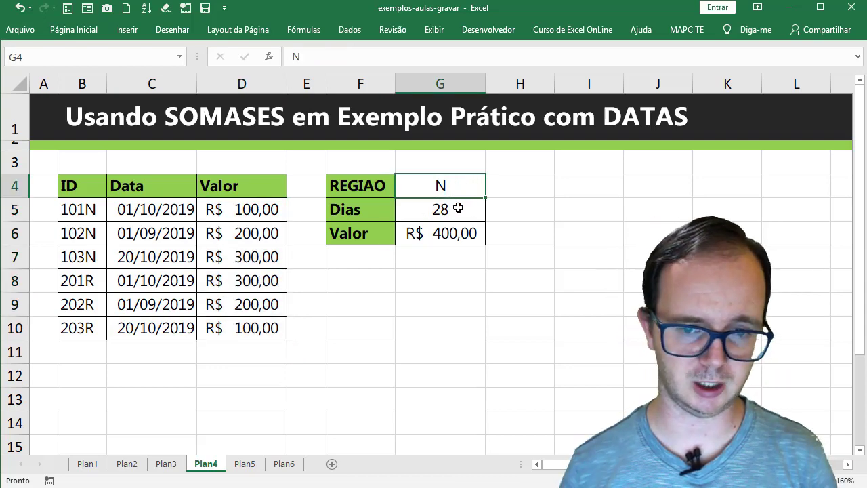
pyautogui.click(458, 208)
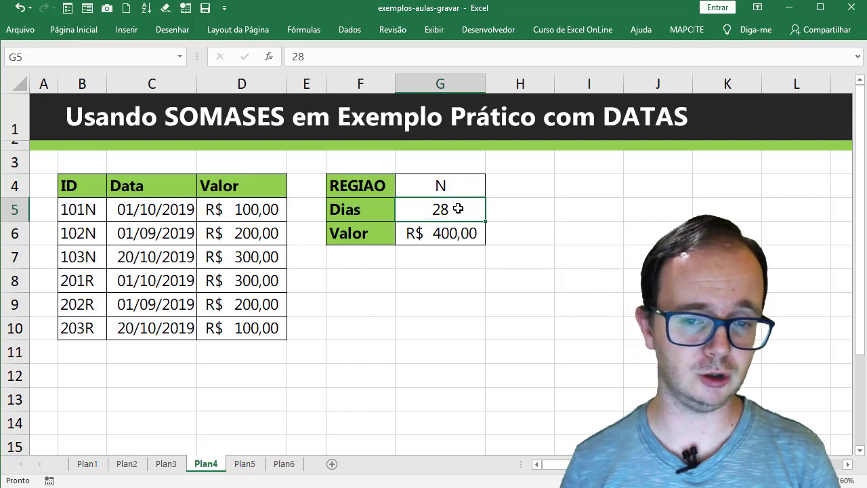
pyautogui.click(534, 217)
# Label H5 'atras' and enter =HOJE() in I5.
pyautogui.write('a')
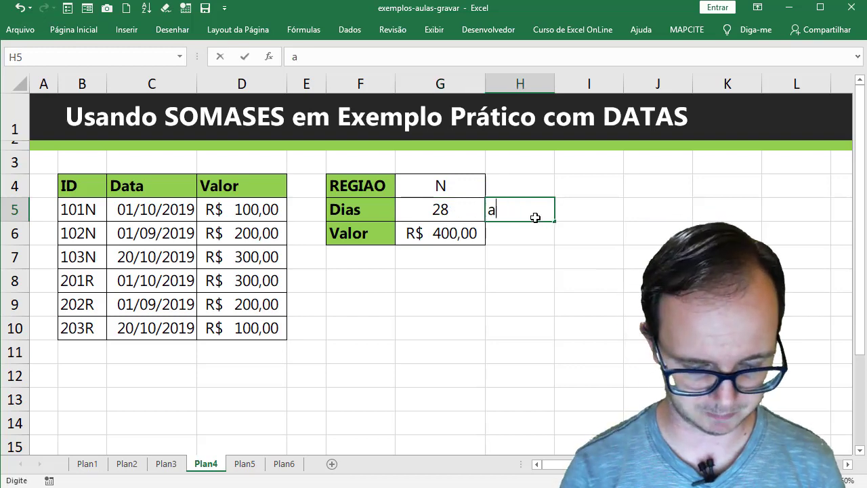
pyautogui.write('tras')
pyautogui.press('Return')
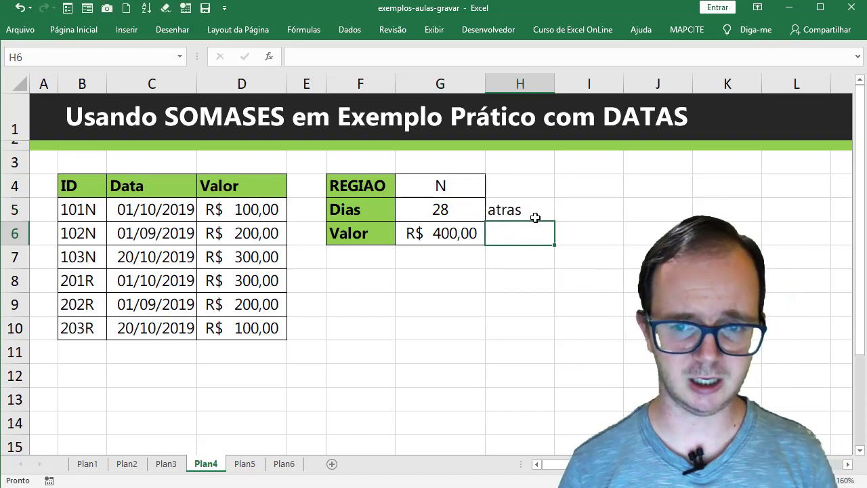
pyautogui.press('Up')
pyautogui.press('Right')
pyautogui.write('=hgoj')
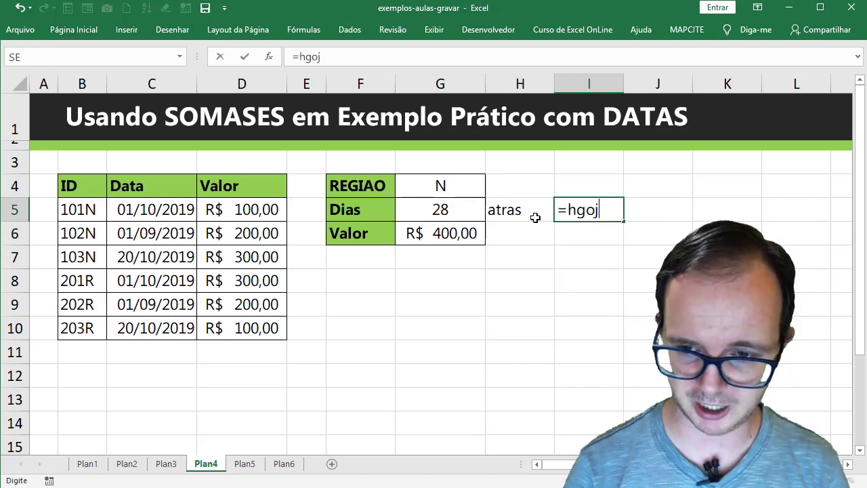
pyautogui.press('BackSpace')
pyautogui.press('BackSpace')
pyautogui.press('BackSpace')
pyautogui.write('oje')
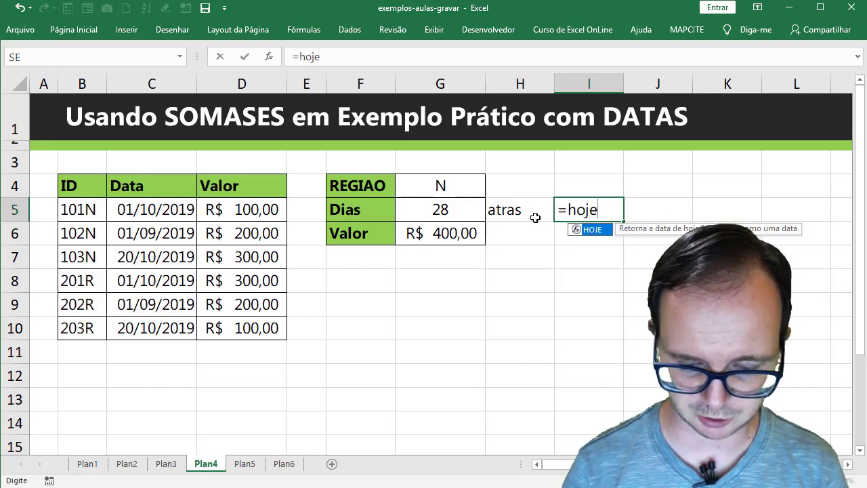
pyautogui.write('()')
pyautogui.press('Return')
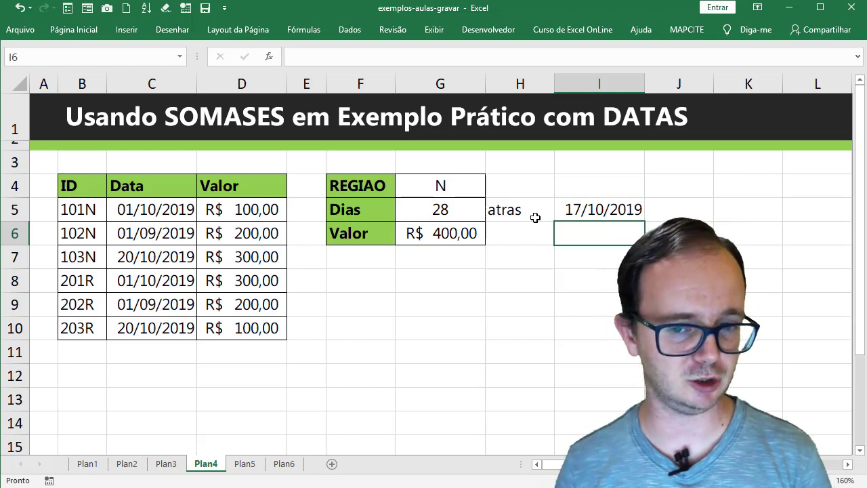
# Inspect I5's formula and point out the dates and values in rows 5 and 7.
pyautogui.click(614, 210)
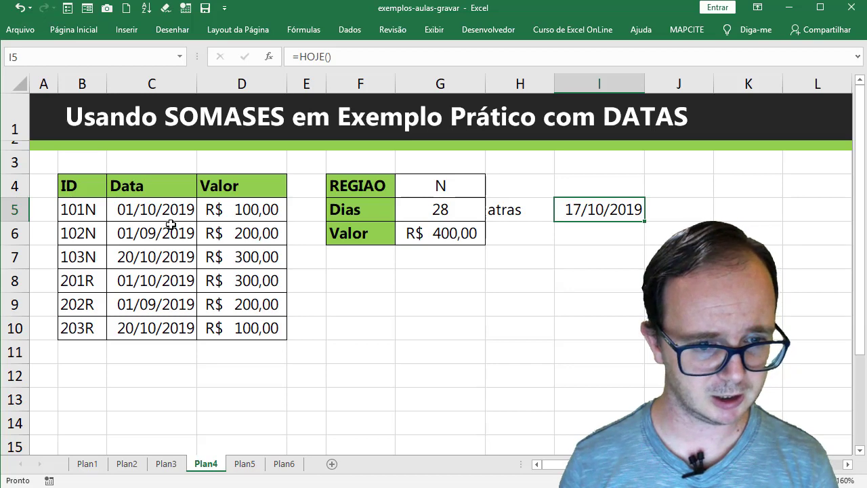
pyautogui.click(174, 255)
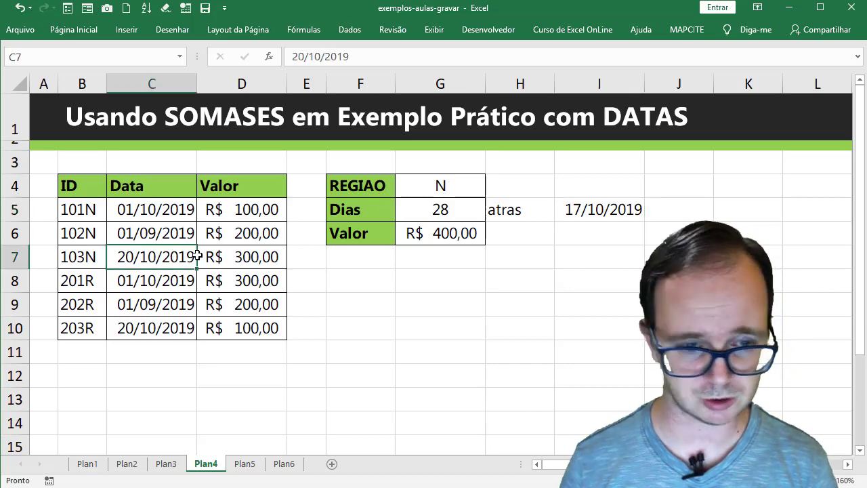
pyautogui.click(218, 253)
pyautogui.doubleClick(220, 254)
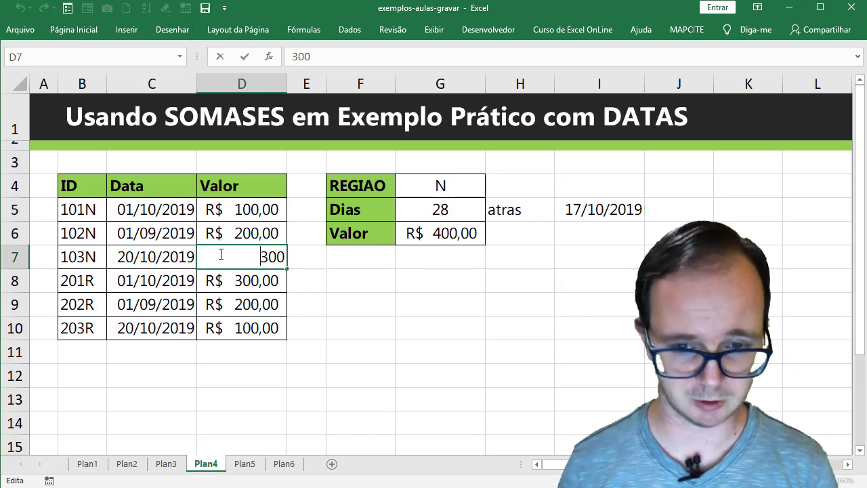
pyautogui.press('Escape')
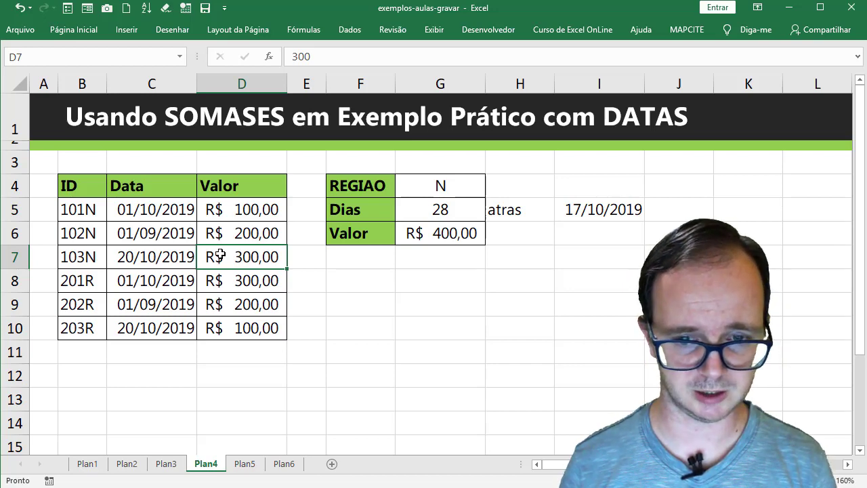
pyautogui.moveTo(220, 254); pyautogui.dragTo(176, 254)
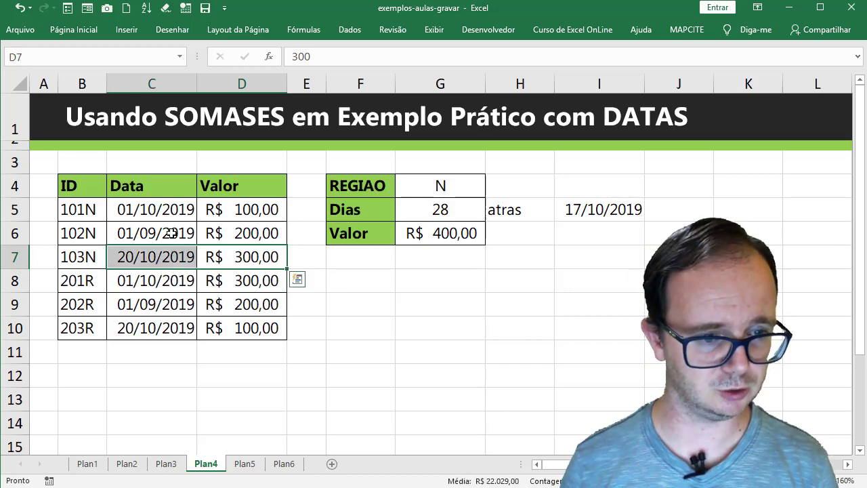
pyautogui.moveTo(162, 214); pyautogui.dragTo(231, 210)
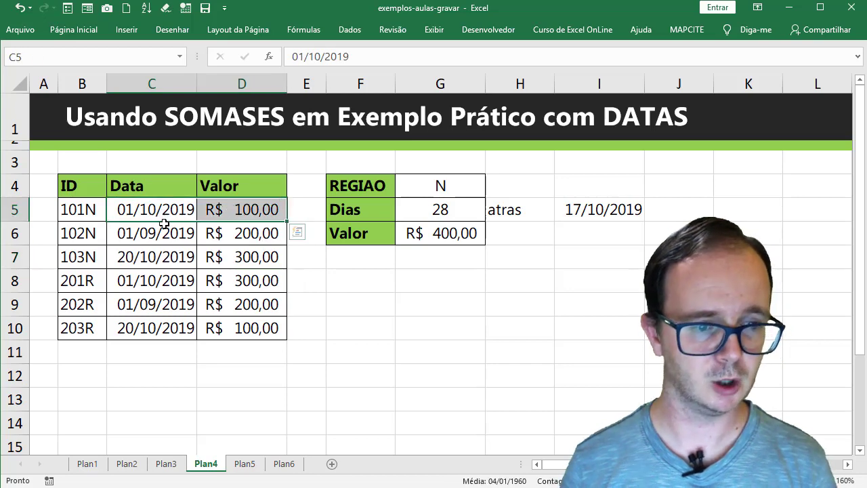
pyautogui.click(156, 233)
# Enter =I5-28 in I6, giving 19/09/2019.
pyautogui.click(598, 234)
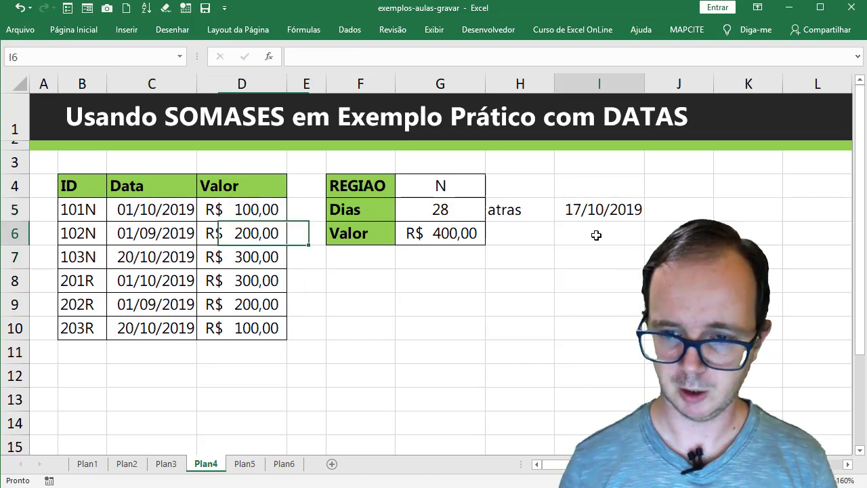
pyautogui.write('=')
pyautogui.press('Up')
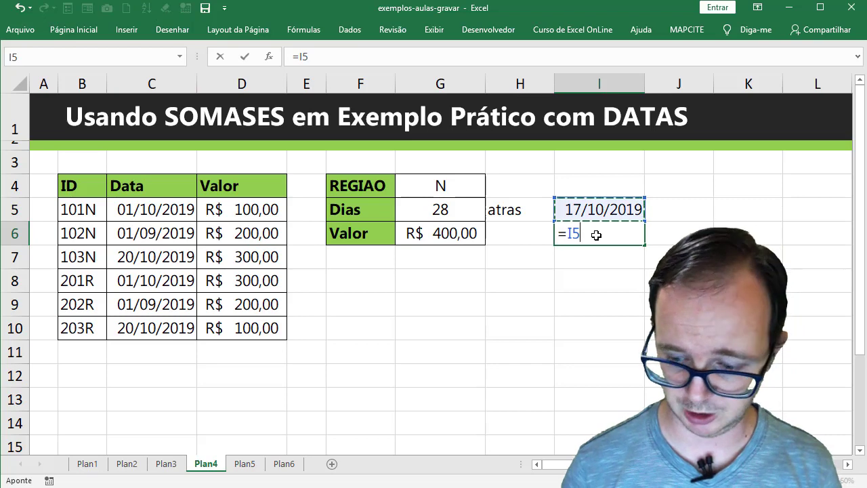
pyautogui.write('-28')
pyautogui.press('Return')
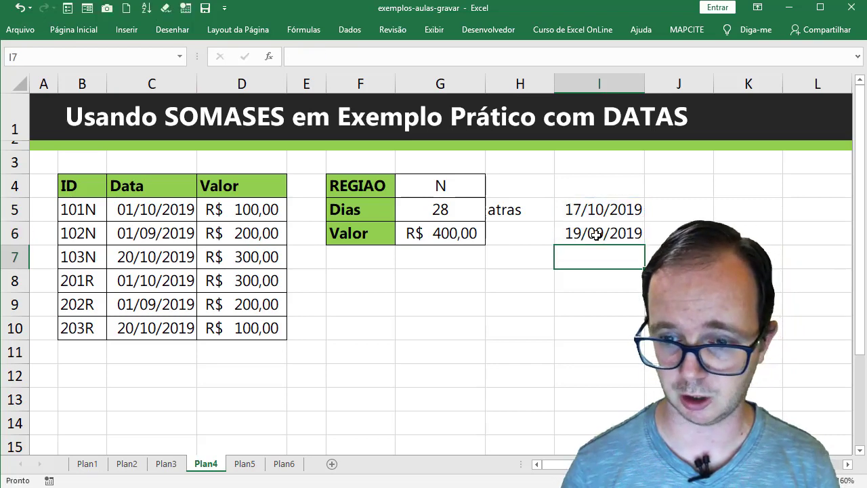
pyautogui.press('Up')
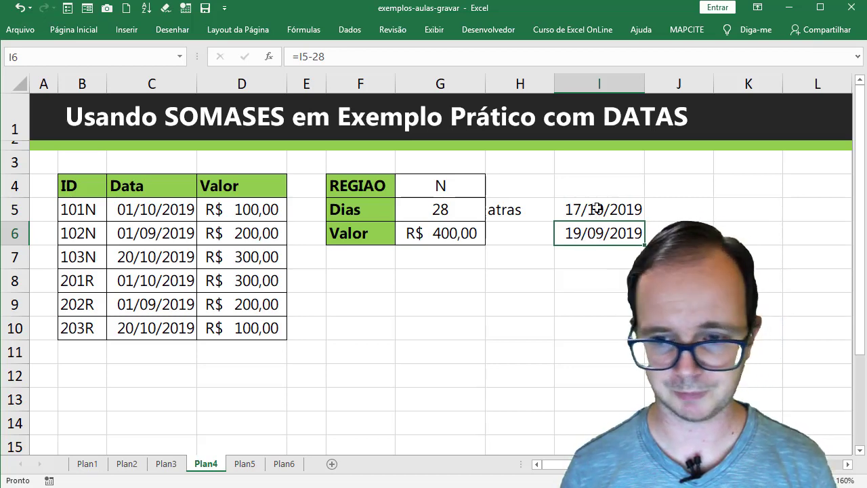
# Delete the helper entries in H5 and I5:I6 and the old SOMASES formula in G6.
pyautogui.moveTo(596, 209); pyautogui.dragTo(596, 232)
pyautogui.press('Delete')
pyautogui.click(528, 209)
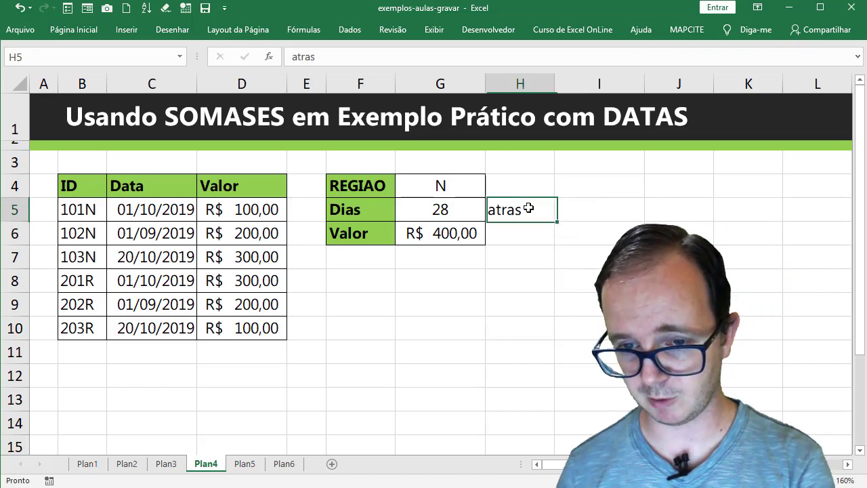
pyautogui.press('Delete')
pyautogui.click(476, 233)
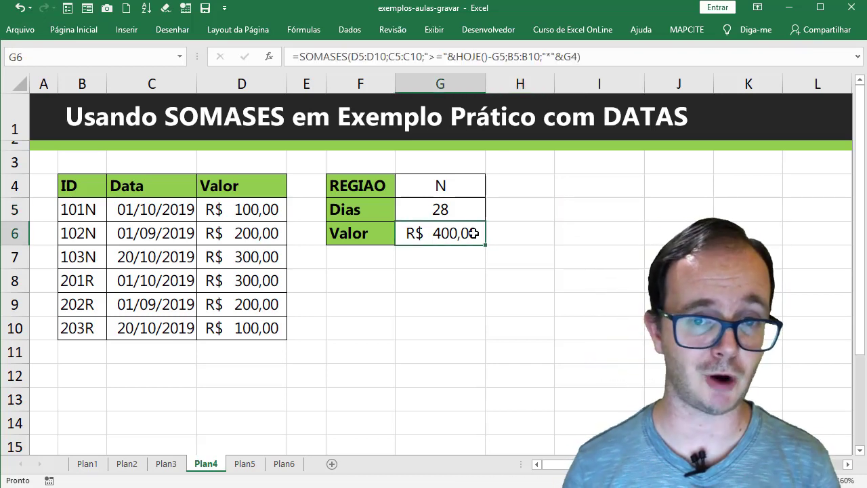
pyautogui.doubleClick(473, 233)
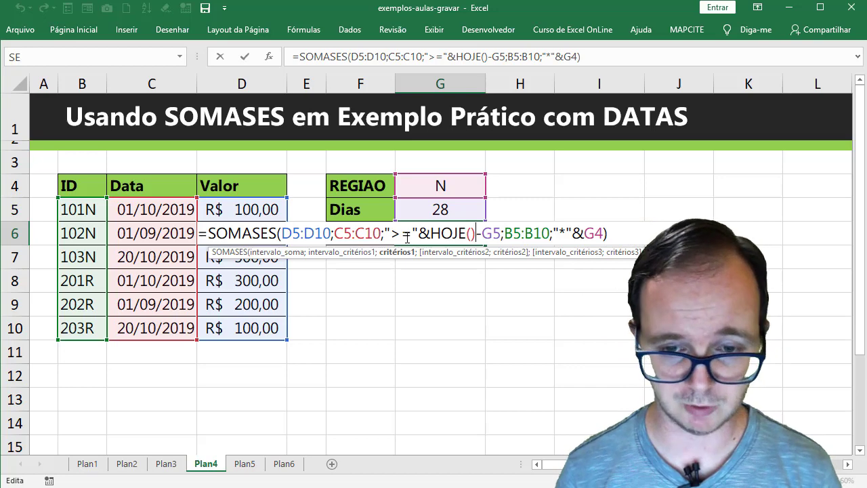
pyautogui.hotkey('ctrl', 'Return')
pyautogui.press('Delete')
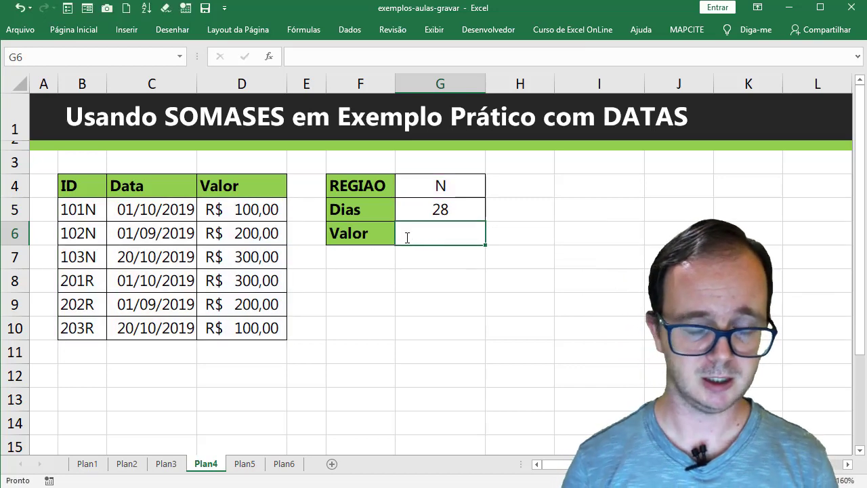
# Enter =SOMASES(D5:D10;C5:C10;">="&HOJE()) in G6, totalling R$ 400,00.
pyautogui.write('=so')
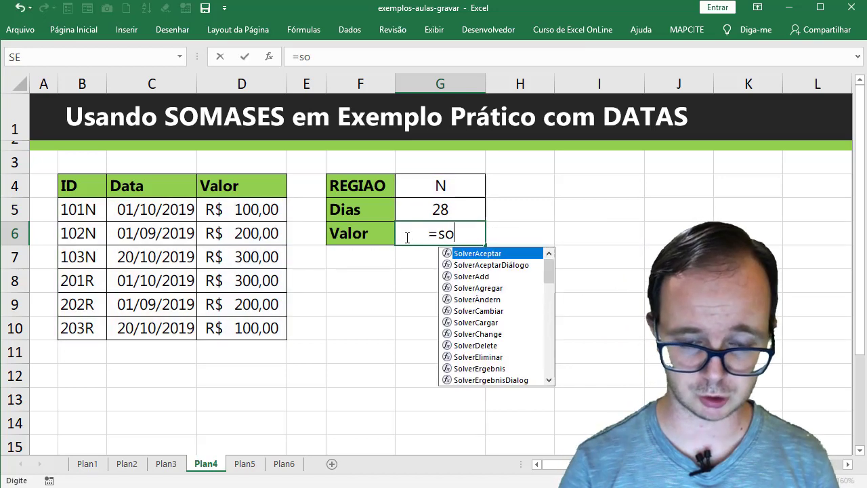
pyautogui.write('mases(')
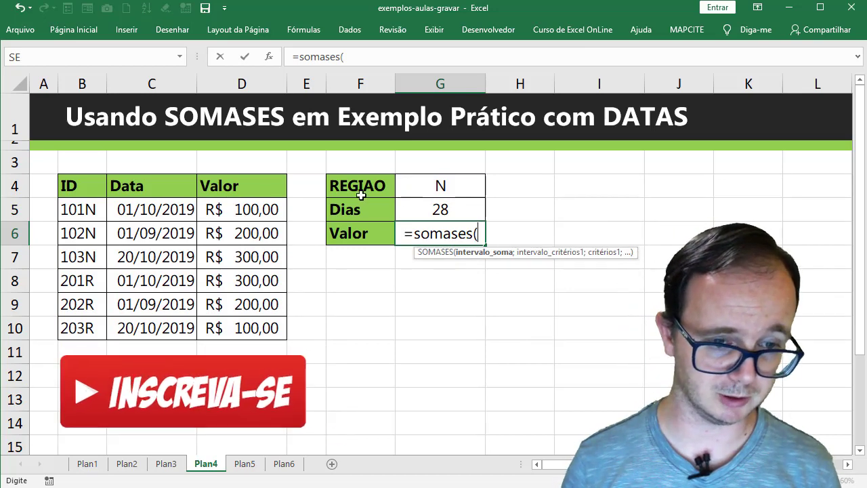
pyautogui.moveTo(248, 210); pyautogui.dragTo(258, 317)
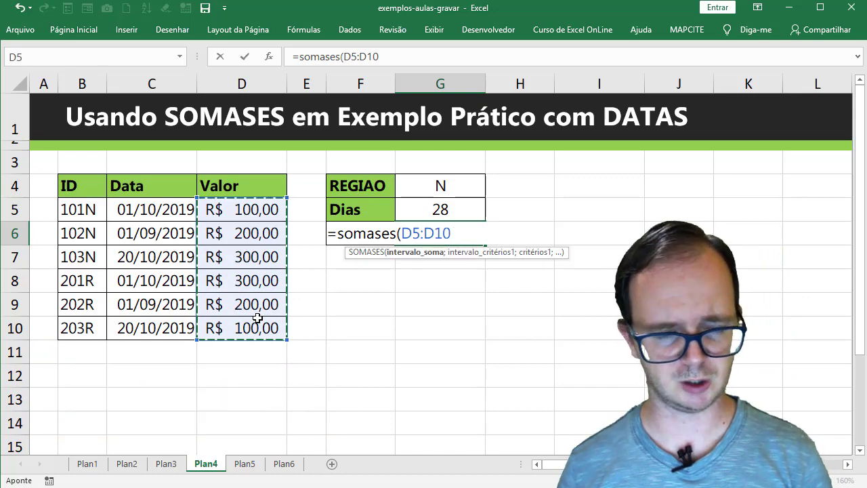
pyautogui.write(';')
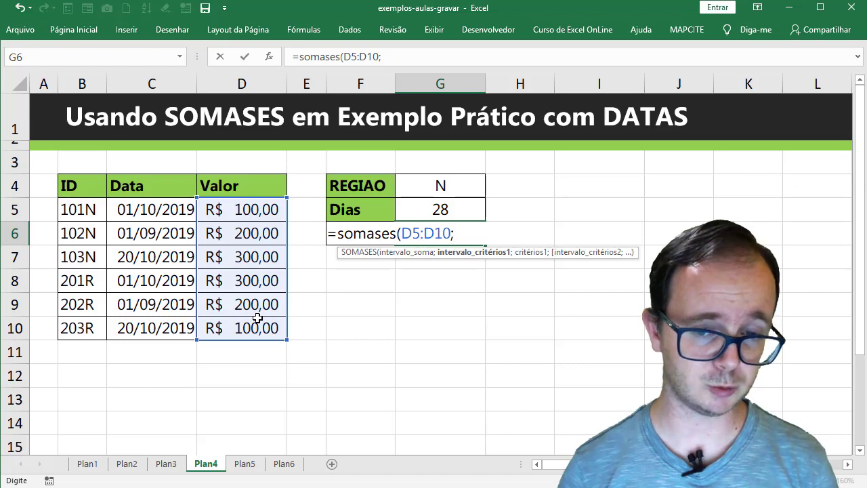
pyautogui.moveTo(144, 209); pyautogui.dragTo(157, 326)
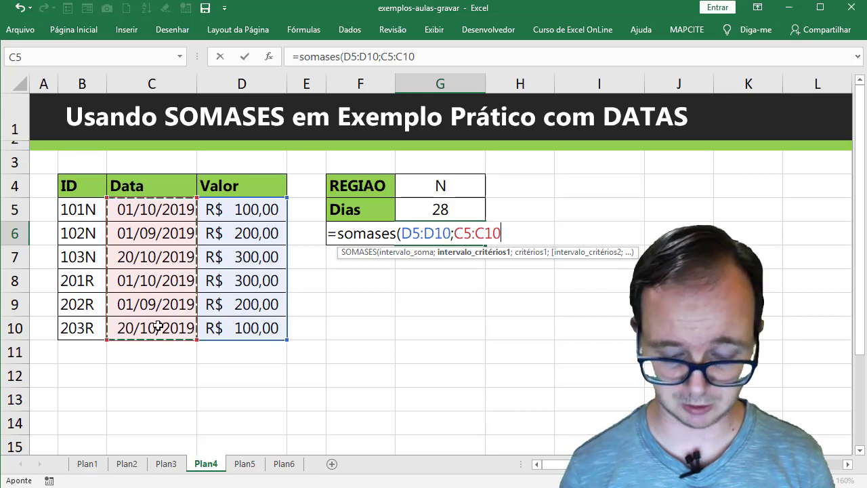
pyautogui.write(';>')
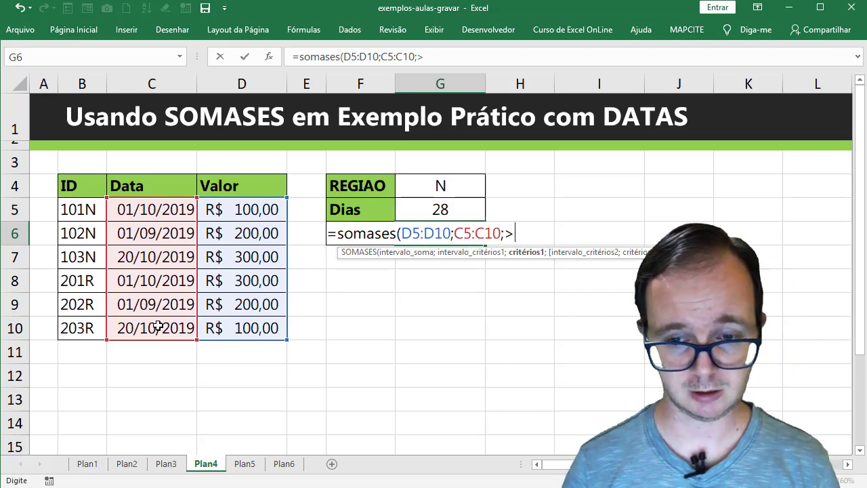
pyautogui.write('=')
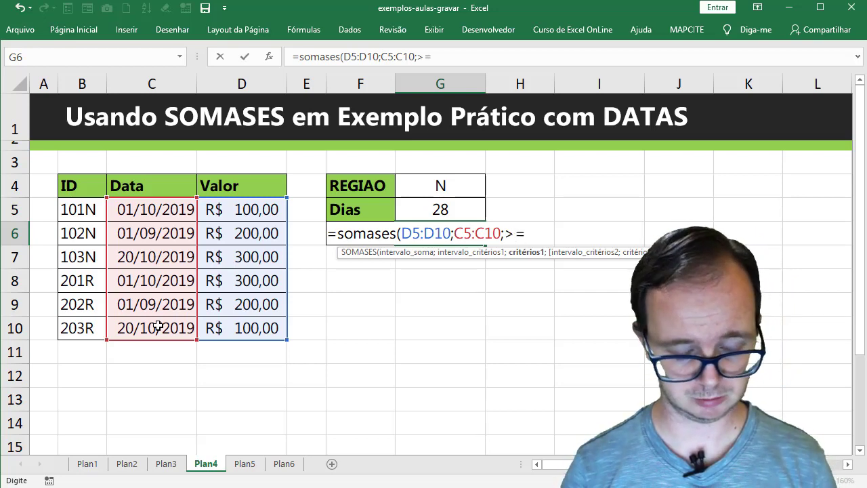
pyautogui.write('hoje')
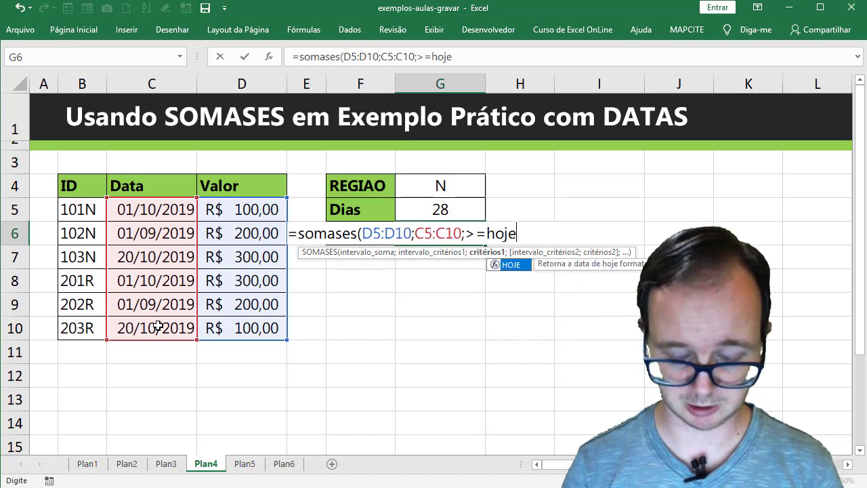
pyautogui.write('()')
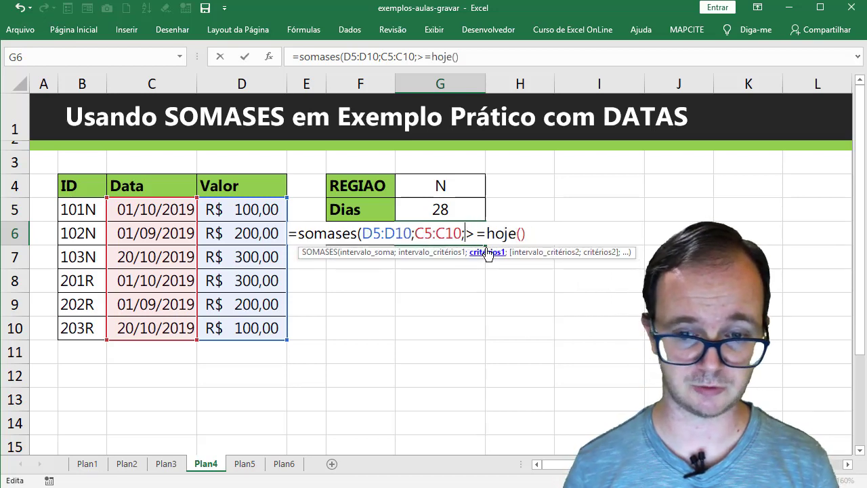
pyautogui.write('"')
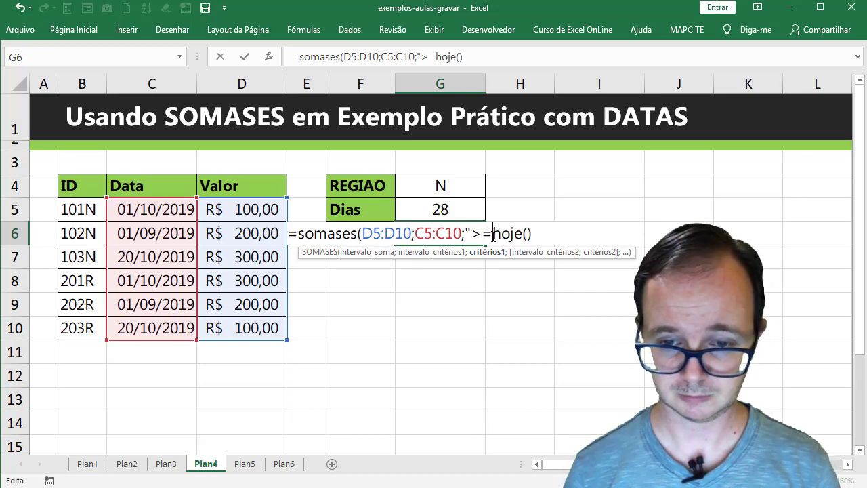
pyautogui.click(494, 235)
pyautogui.write('"&')
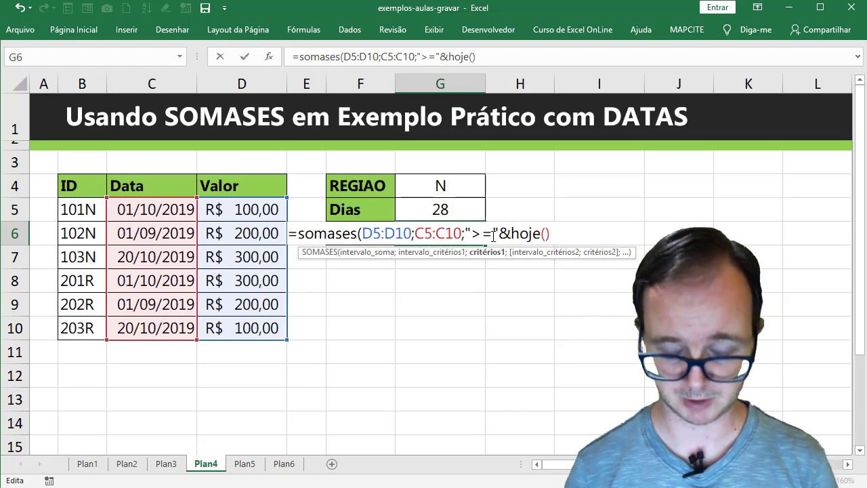
pyautogui.press('End')
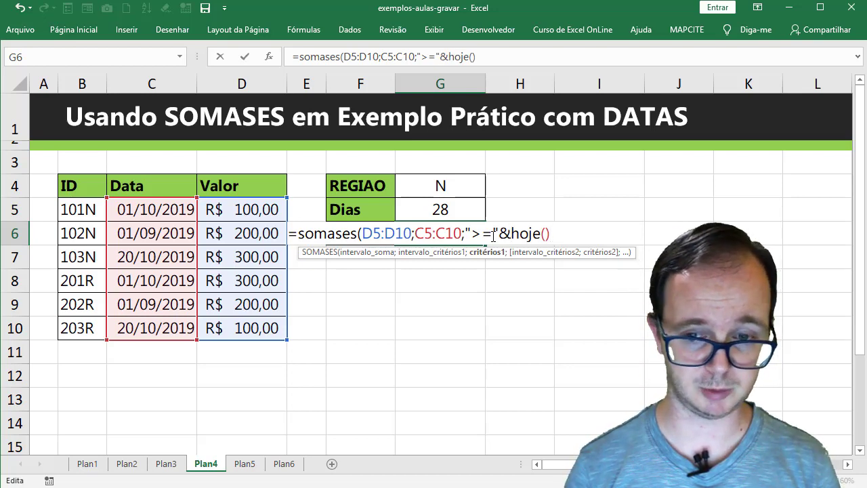
pyautogui.write(')')
pyautogui.press('Return')
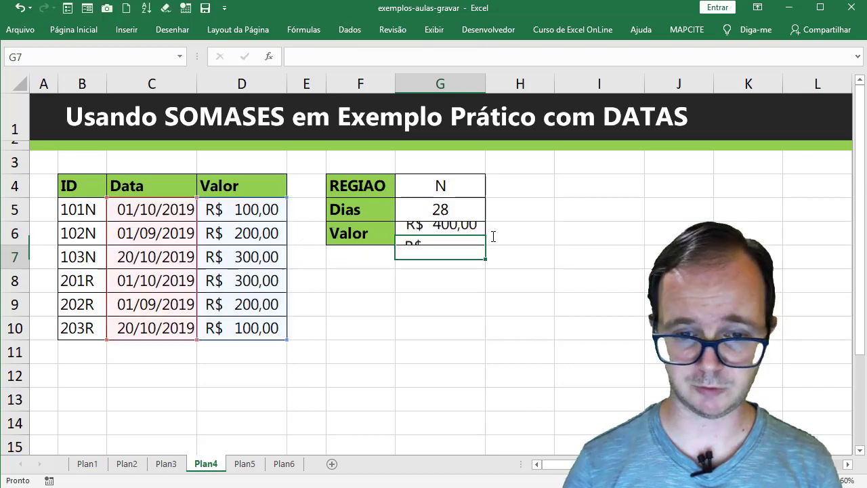
pyautogui.press('Up')
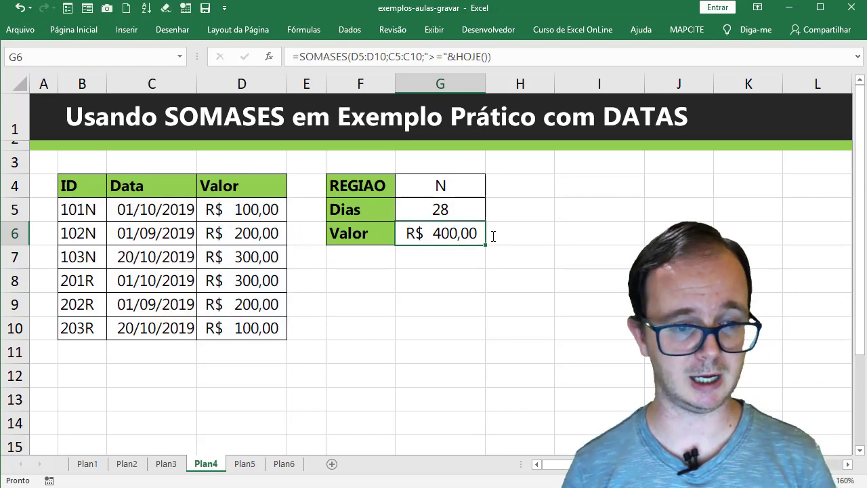
pyautogui.moveTo(155, 233); pyautogui.dragTo(157, 249)
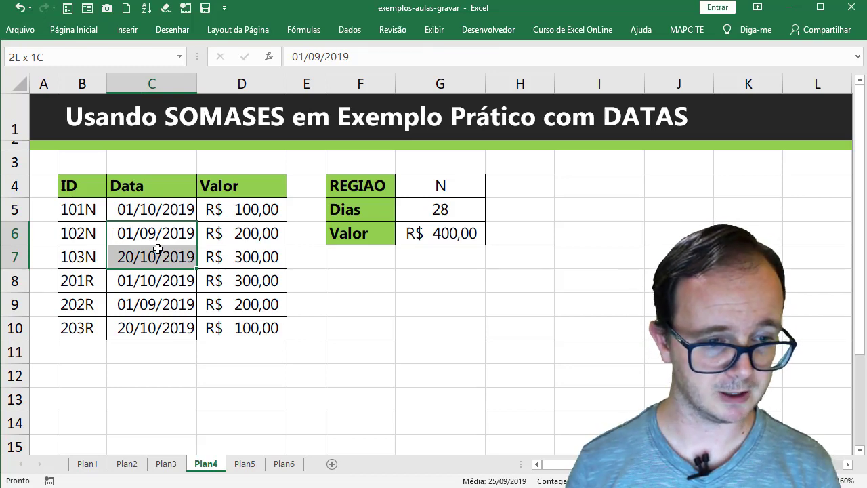
pyautogui.click(467, 237)
# Add the criterion B5:B10 matching "*"&G4 to G6's SOMASES, giving R$ 300,00.
pyautogui.doubleClick(468, 237)
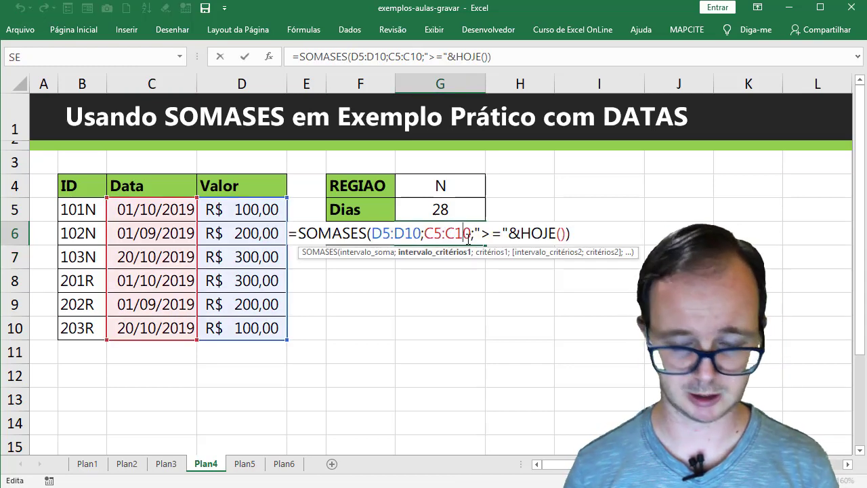
pyautogui.press('Right')
pyautogui.press('Right')
pyautogui.press('Right')
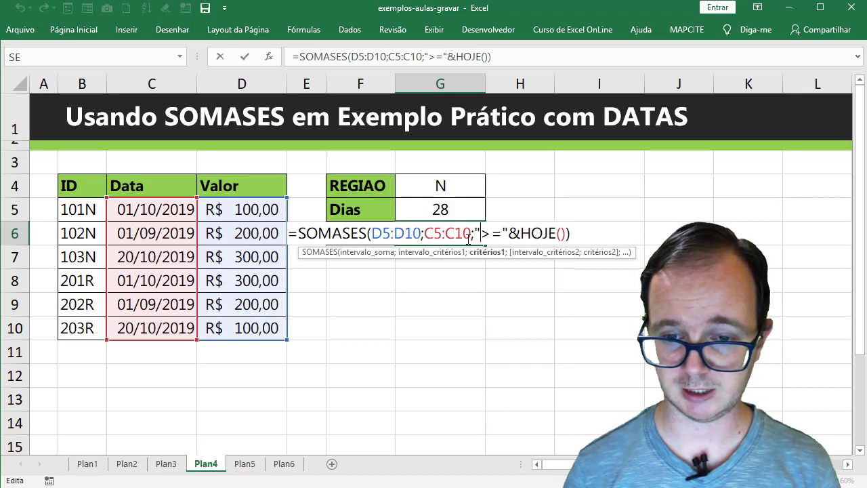
pyautogui.press('Right')
pyautogui.press('Right')
pyautogui.press('Right')
pyautogui.press('Right')
pyautogui.press('Right')
pyautogui.press('Right')
pyautogui.press('Right')
pyautogui.press('Right')
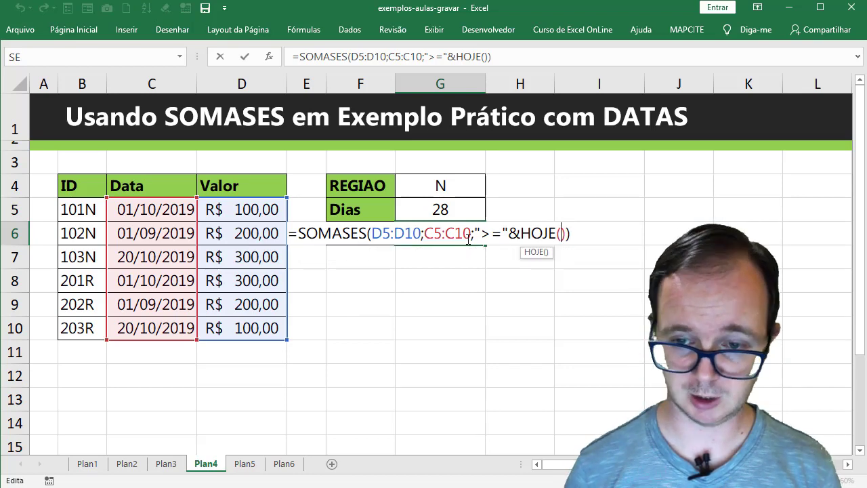
pyautogui.press('Right')
pyautogui.write(';')
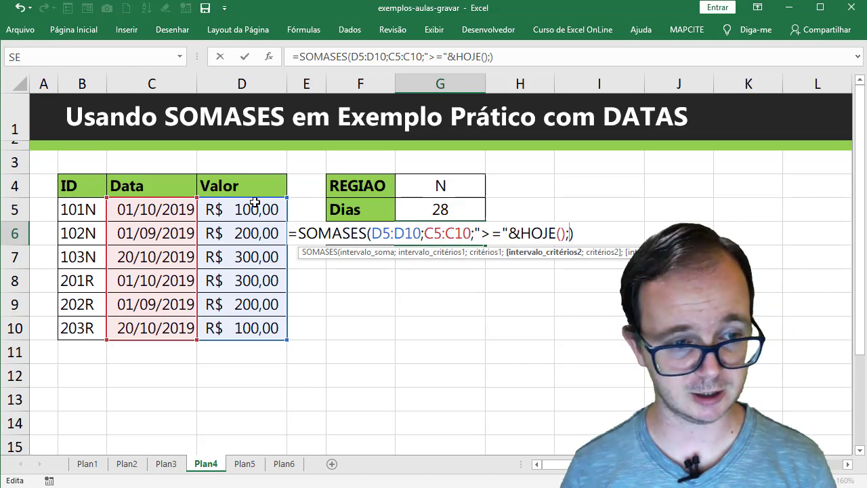
pyautogui.moveTo(87, 209); pyautogui.dragTo(88, 327)
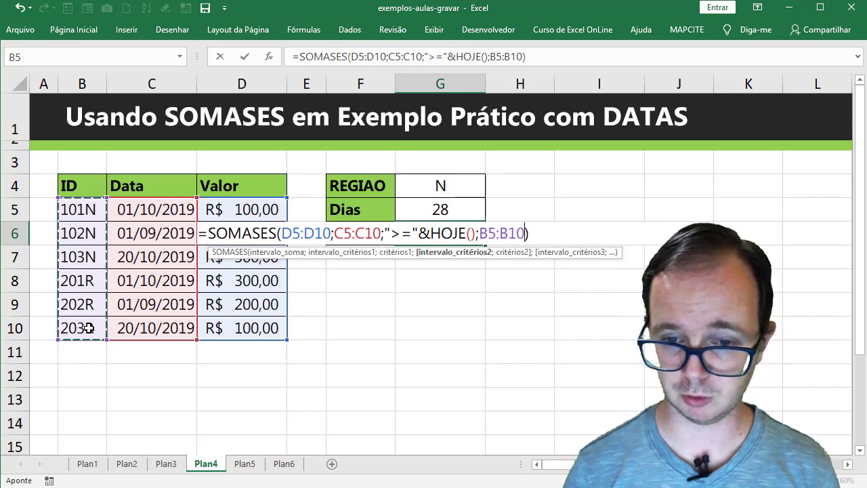
pyautogui.write(';')
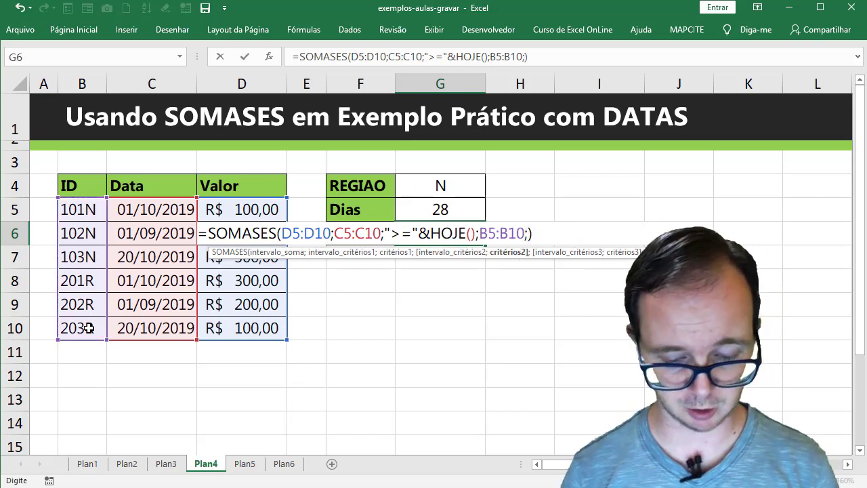
pyautogui.write('"*"')
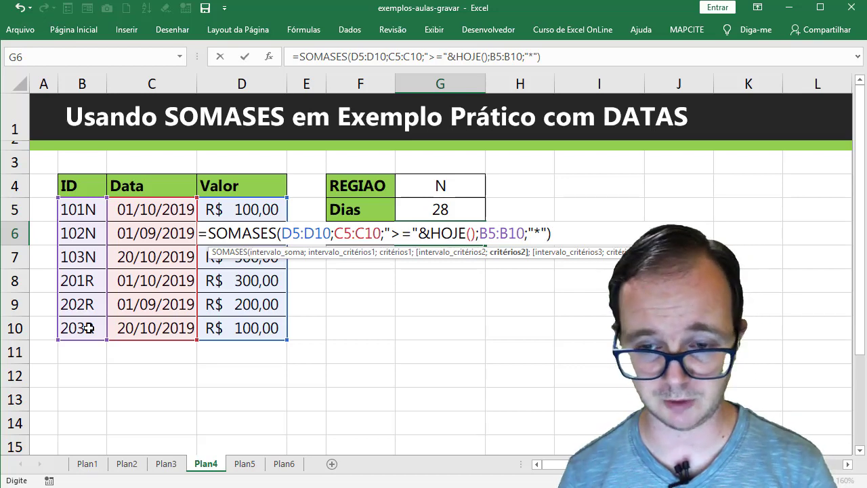
pyautogui.write('&')
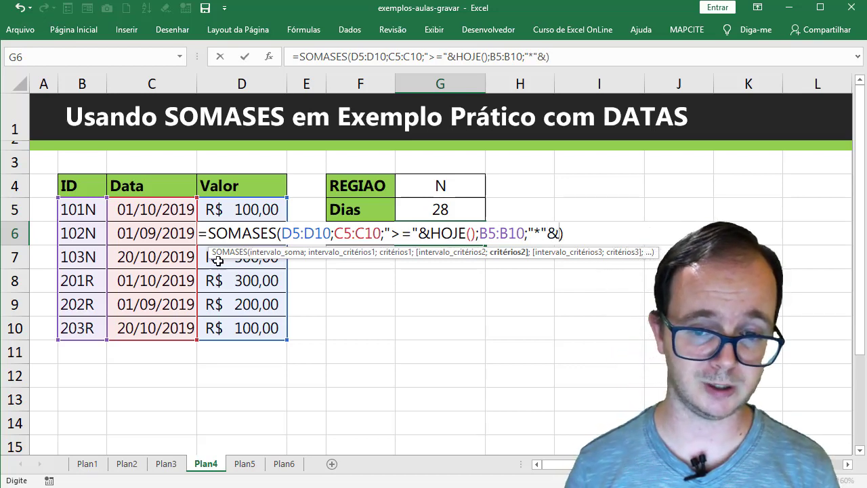
pyautogui.click(424, 187)
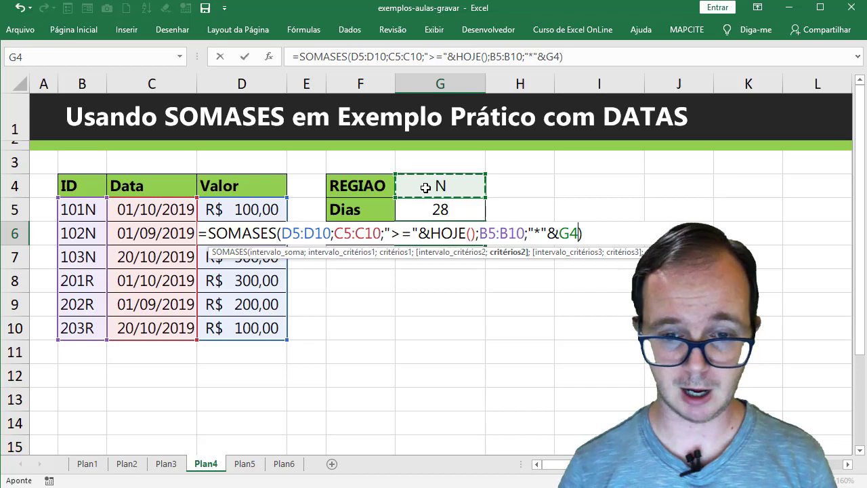
pyautogui.press('Return')
pyautogui.press('Up')
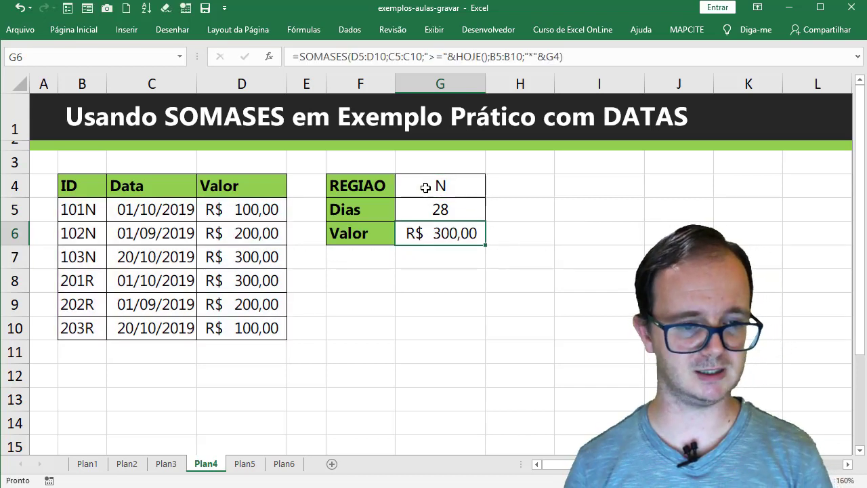
# Change G6's date criterion to ">="&HOJE()-G5, raising the total to R$ 400,00.
pyautogui.press('Up')
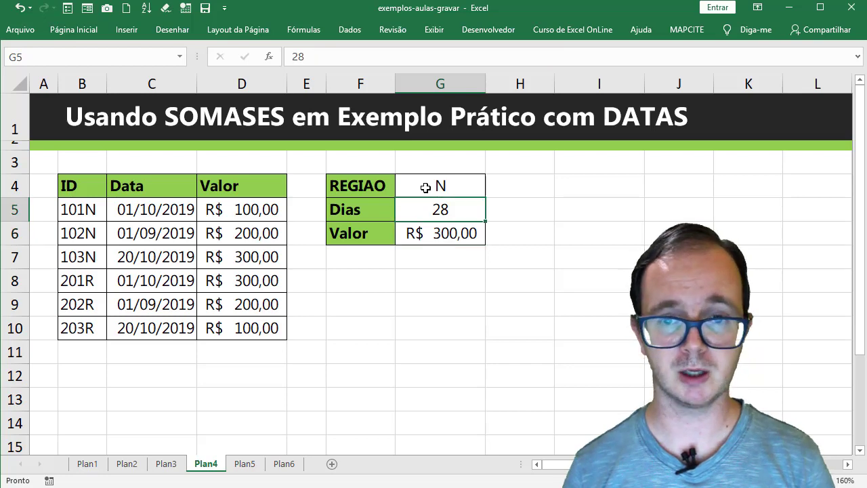
pyautogui.press('Down')
pyautogui.press('Up')
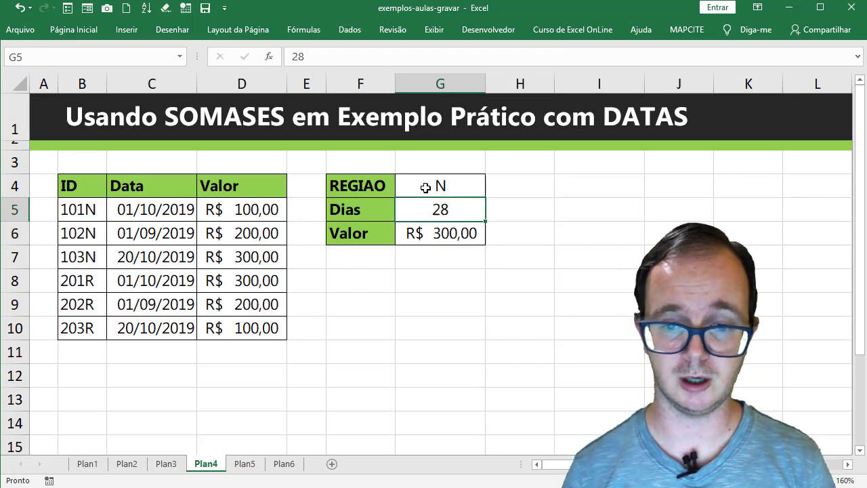
pyautogui.press('Down')
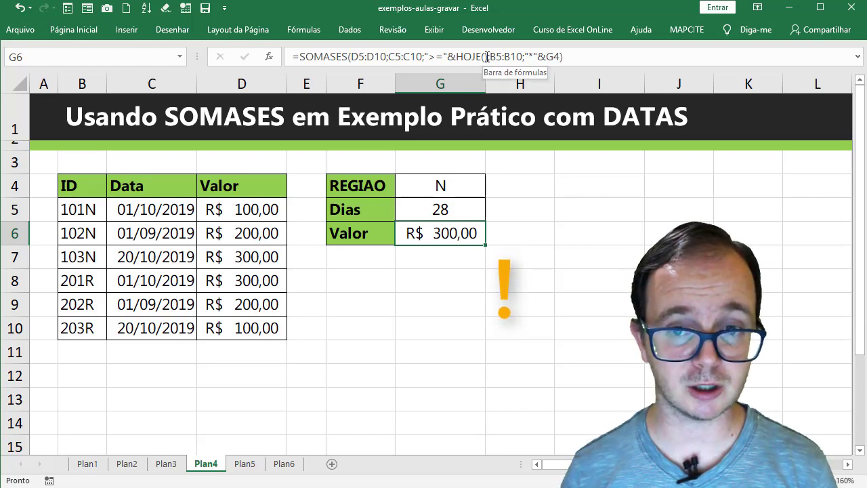
pyautogui.click(486, 57)
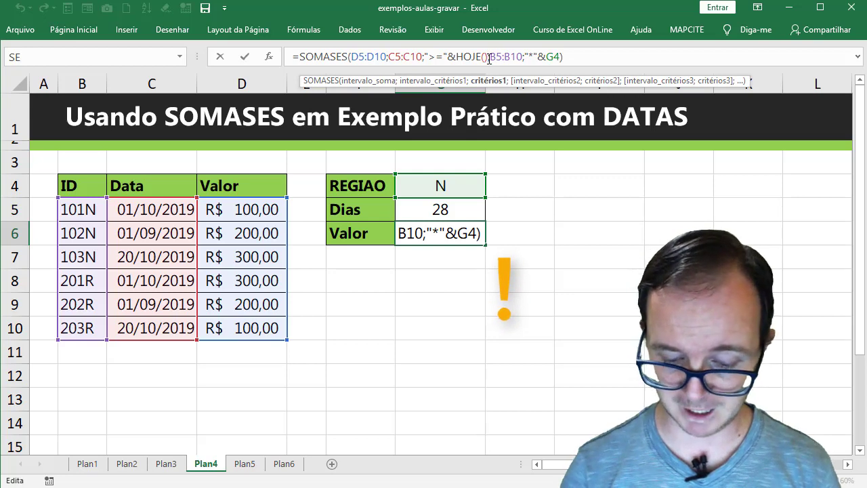
pyautogui.write('-')
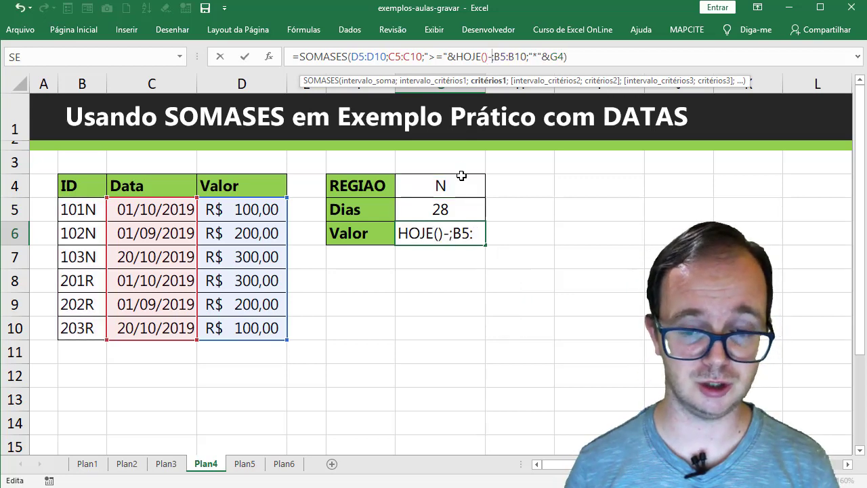
pyautogui.click(452, 206)
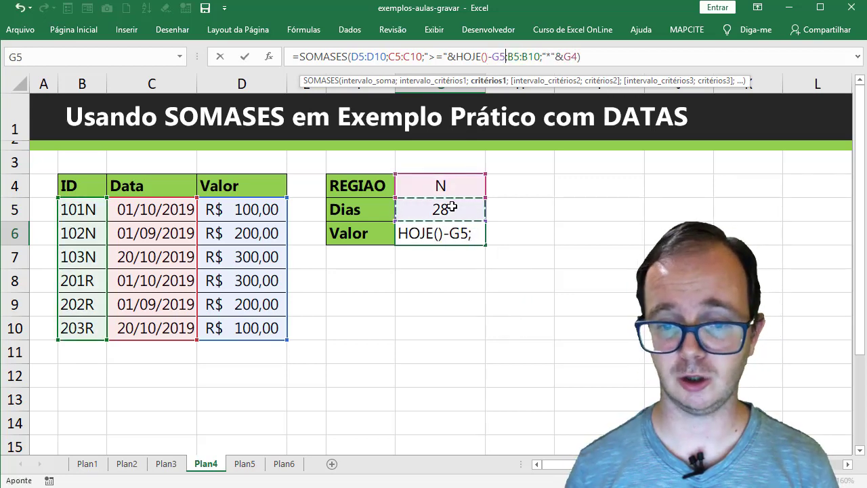
pyautogui.press('Return')
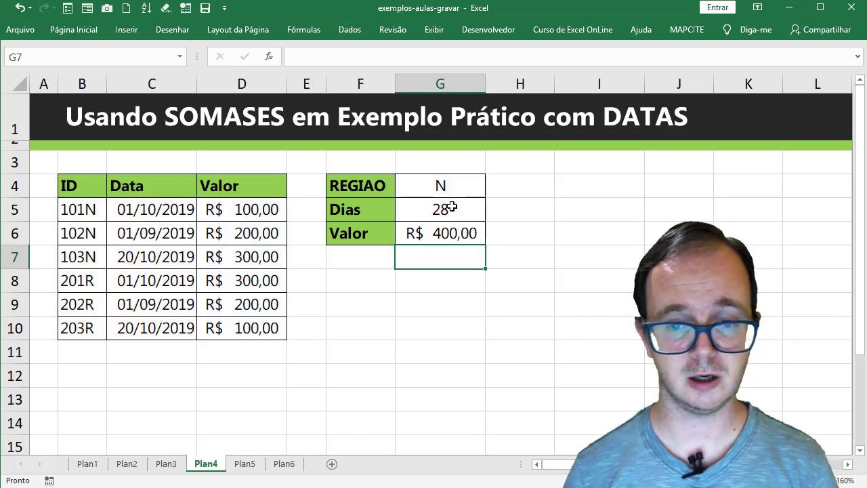
pyautogui.press('Up')
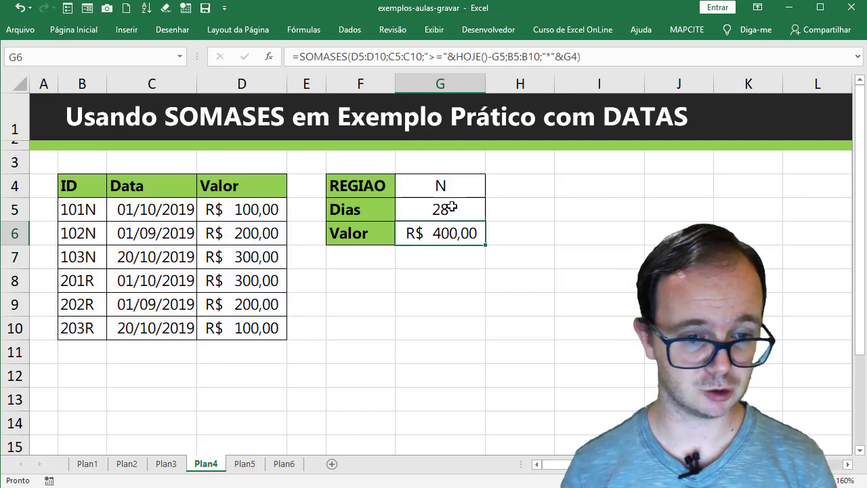
pyautogui.moveTo(86, 256); pyautogui.dragTo(224, 256)
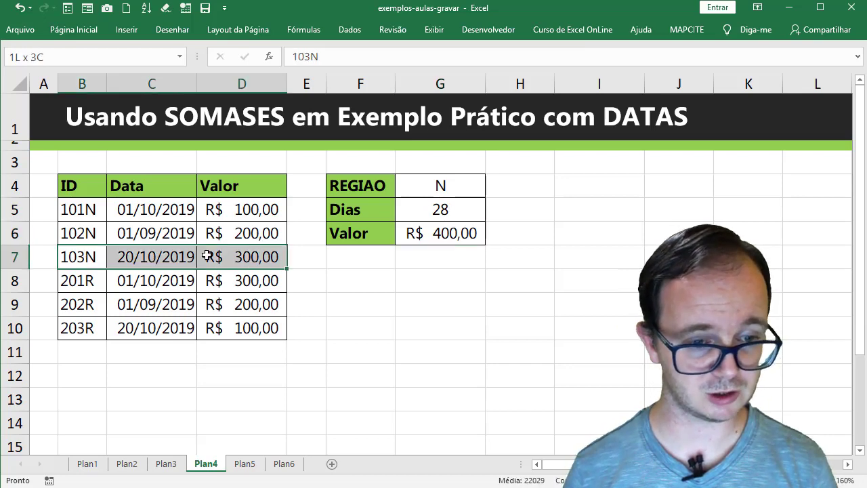
pyautogui.moveTo(90, 210); pyautogui.dragTo(240, 213)
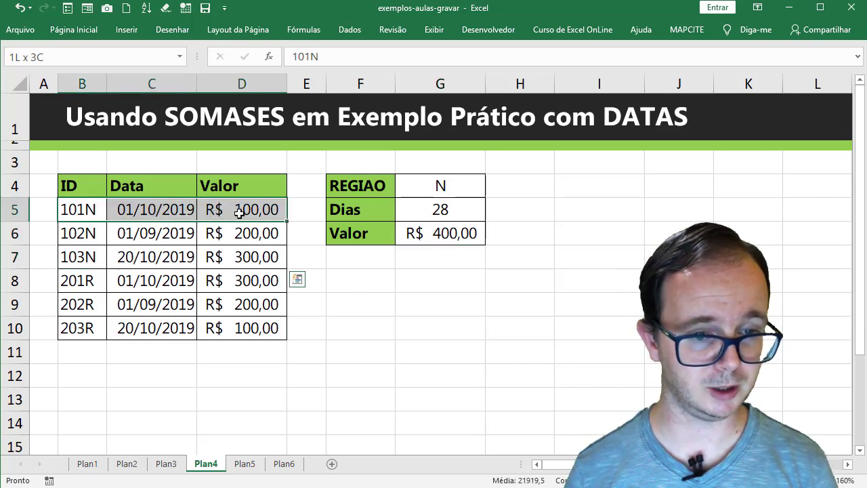
pyautogui.click(442, 188)
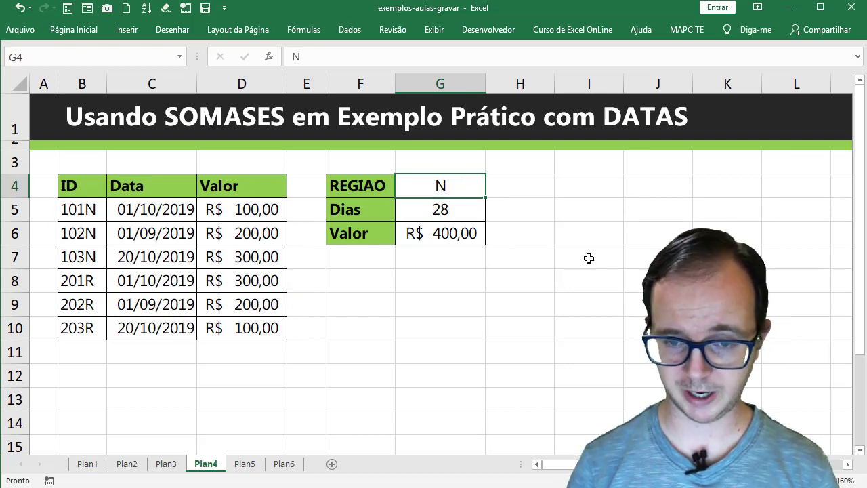
# Set the region in G4 to R, then review the R rows' values and G6's formula.
pyautogui.write('R')
pyautogui.press('Return')
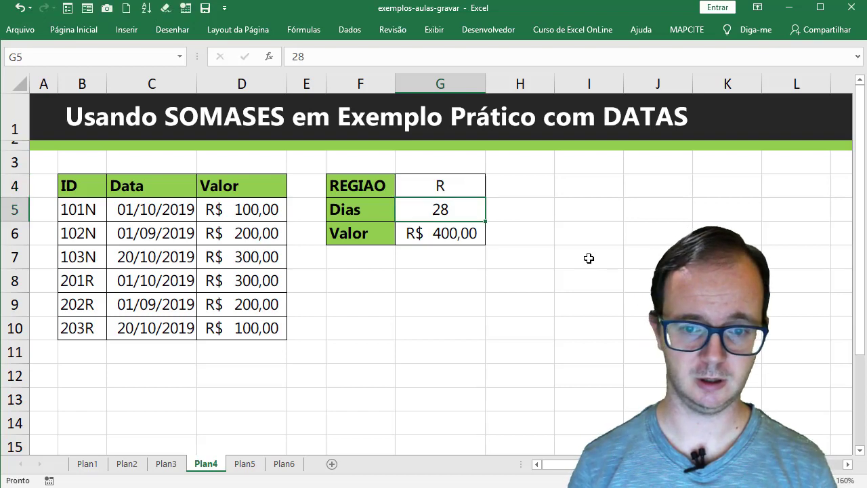
pyautogui.press('Down')
pyautogui.press('Left')
pyautogui.press('Left')
pyautogui.press('Down')
pyautogui.press('Down')
pyautogui.press('Left')
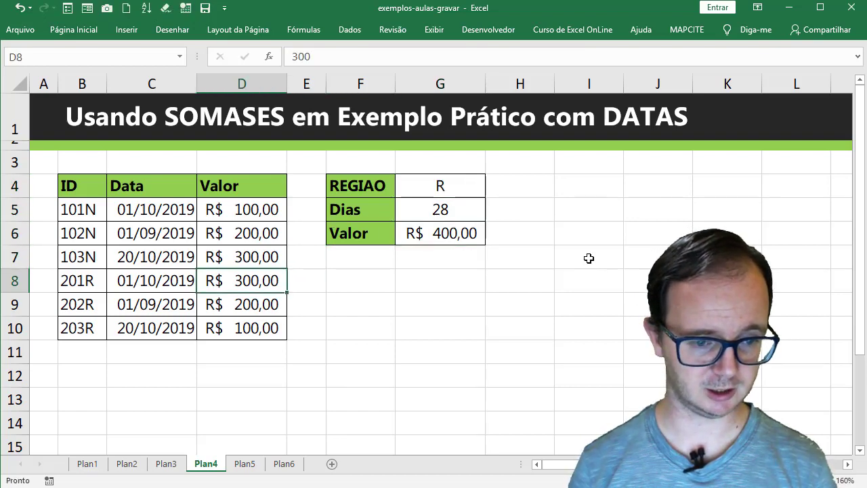
pyautogui.press('Down')
pyautogui.press('Down')
pyautogui.press('Right')
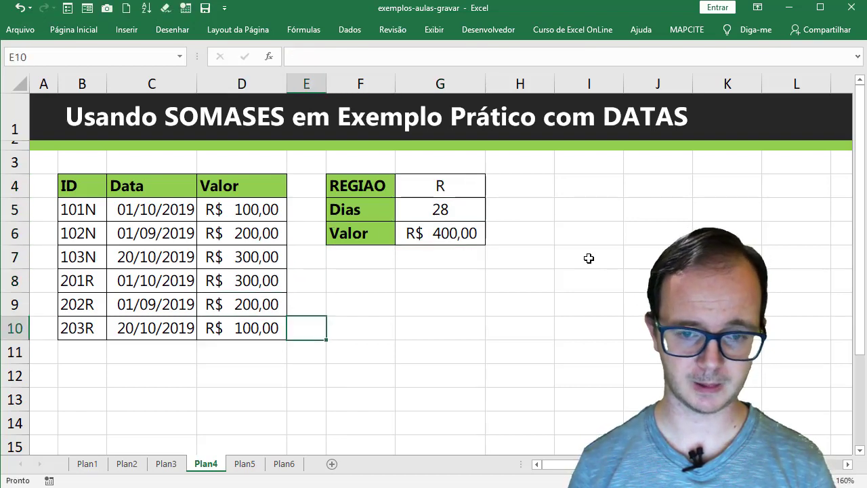
pyautogui.click(467, 233)
pyautogui.doubleClick(467, 233)
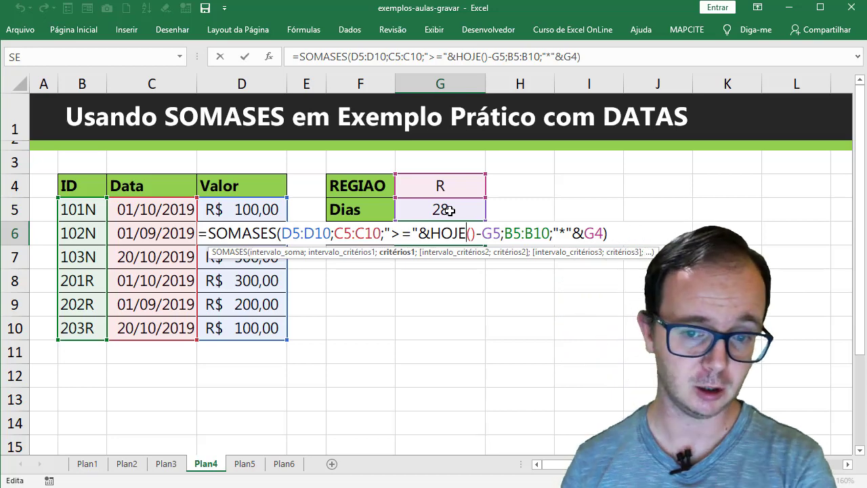
pyautogui.press('Return')
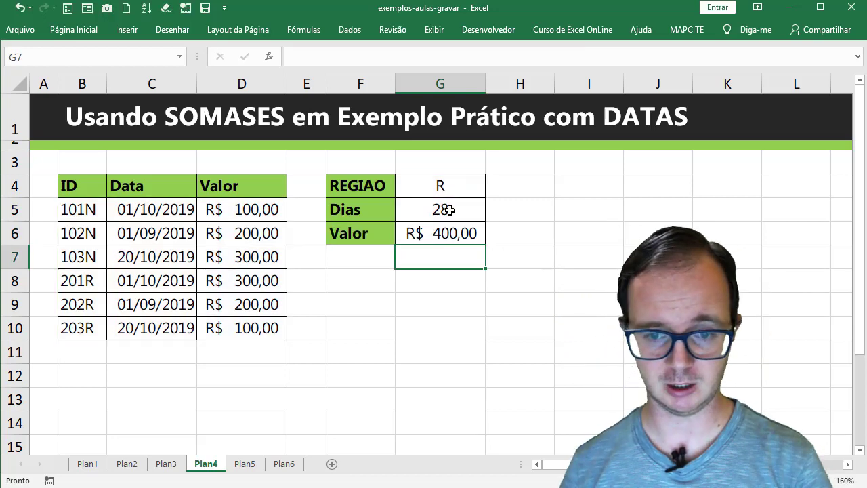
pyautogui.click(450, 214)
pyautogui.write('15')
pyautogui.press('Return')
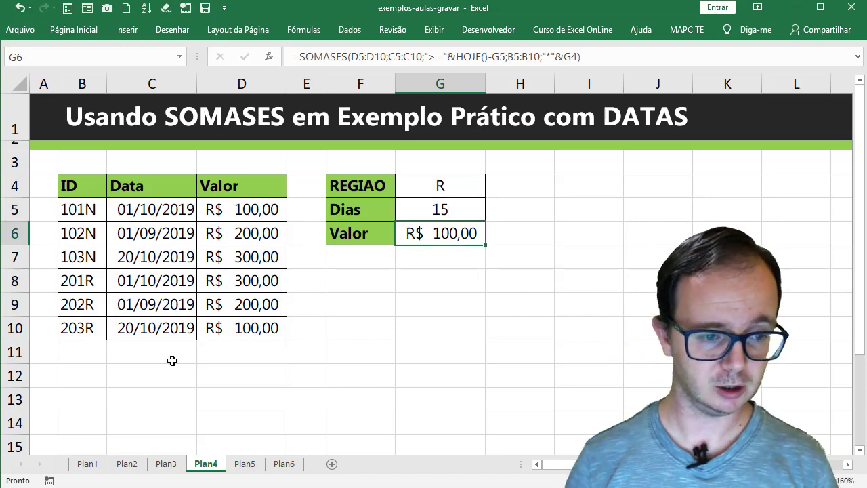
pyautogui.click(103, 329)
pyautogui.moveTo(112, 330); pyautogui.dragTo(228, 334)
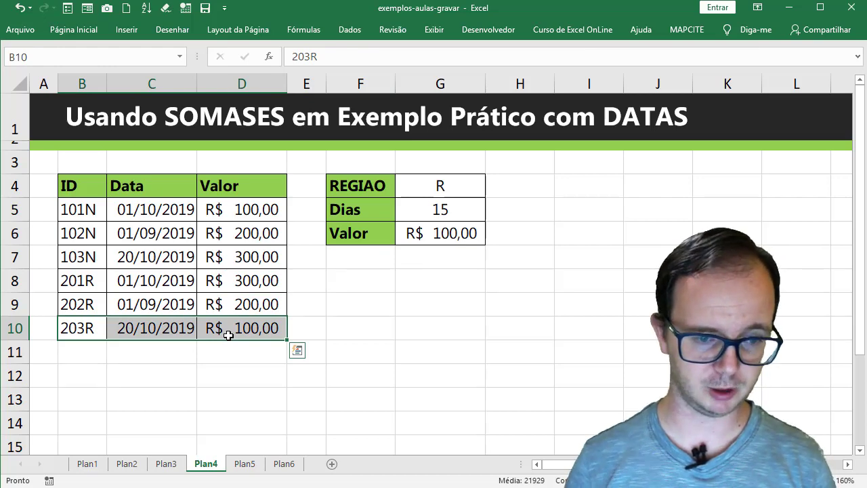
pyautogui.moveTo(74, 282); pyautogui.dragTo(229, 282)
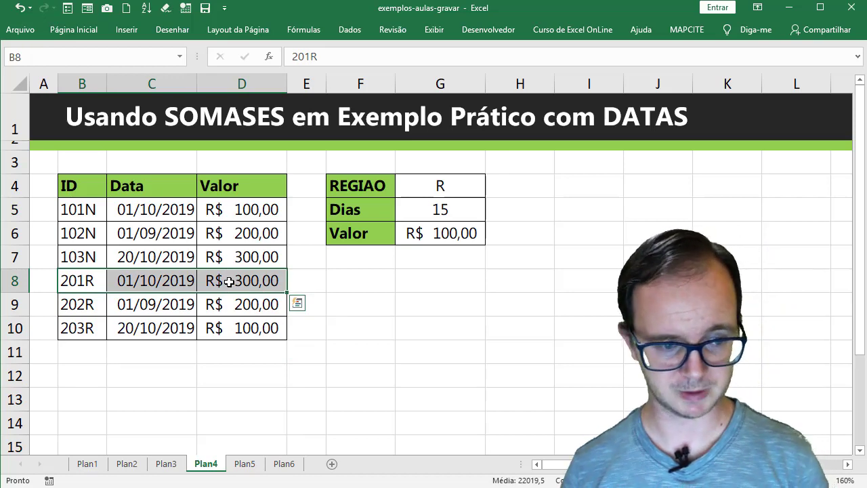
# Change the 202R date in C9 to 22/10/2019 and select C9:D10.
pyautogui.doubleClick(137, 308)
pyautogui.click(134, 305)
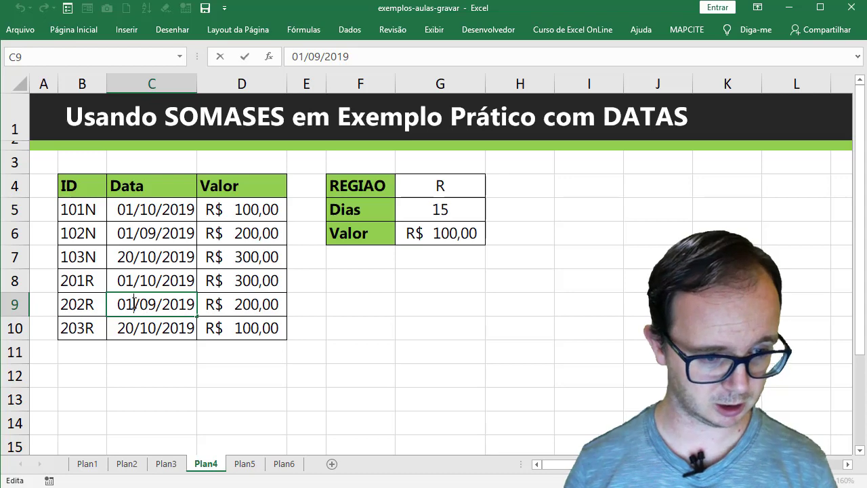
pyautogui.press('BackSpace')
pyautogui.write('22')
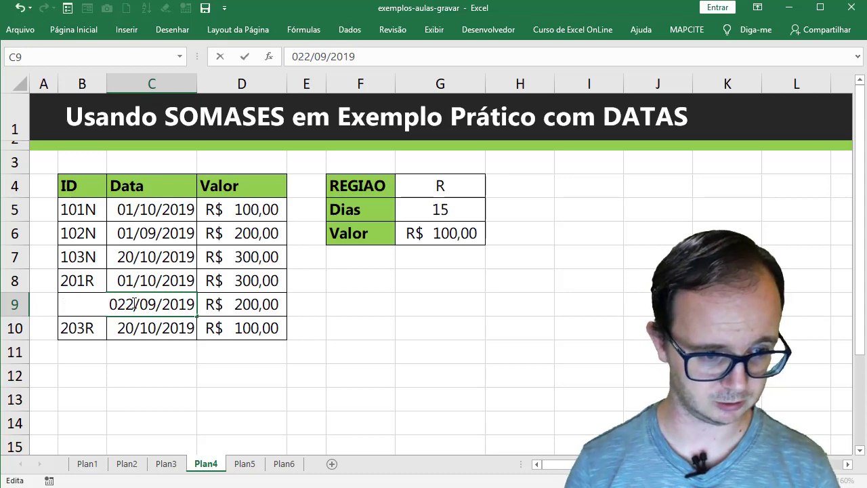
pyautogui.press('Left')
pyautogui.press('Left')
pyautogui.press('BackSpace')
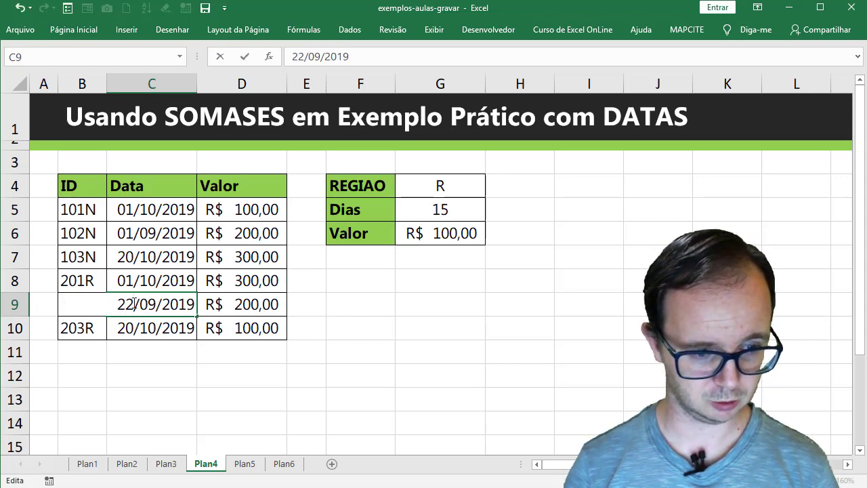
pyautogui.press('Delete')
pyautogui.press('Delete')
pyautogui.write('10')
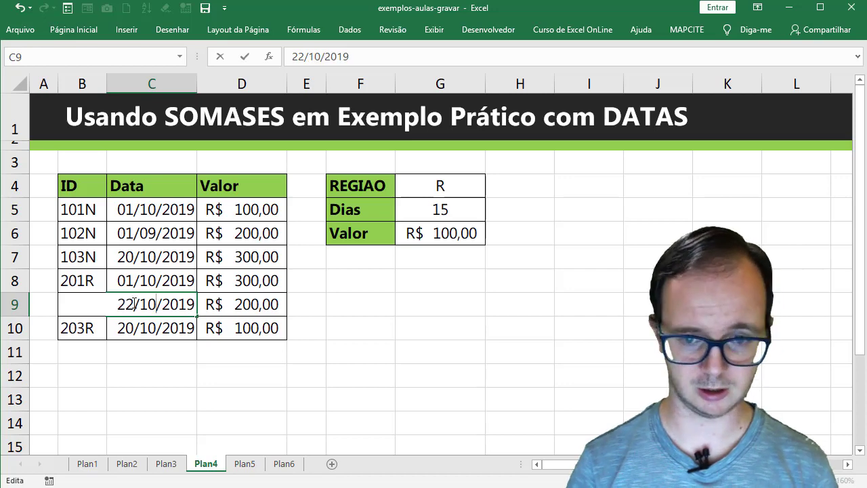
pyautogui.press('Return')
pyautogui.moveTo(166, 308); pyautogui.dragTo(233, 323)
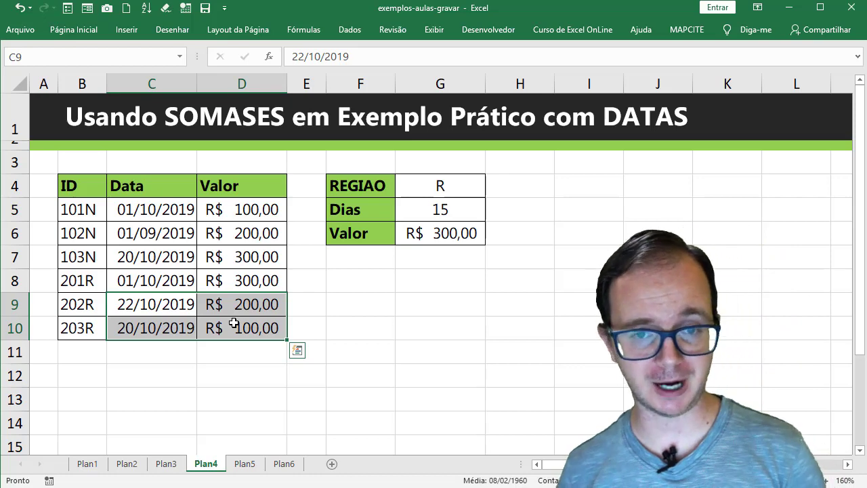
# Duplicate G6's C5:C10 date criterion and edit the copy to "<="&HOJE.
pyautogui.click(449, 230)
pyautogui.doubleClick(450, 231)
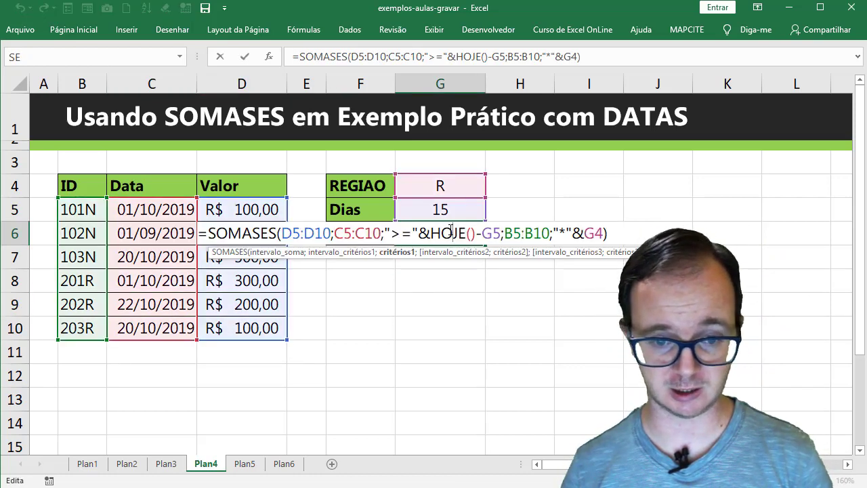
pyautogui.moveTo(334, 233); pyautogui.dragTo(505, 230)
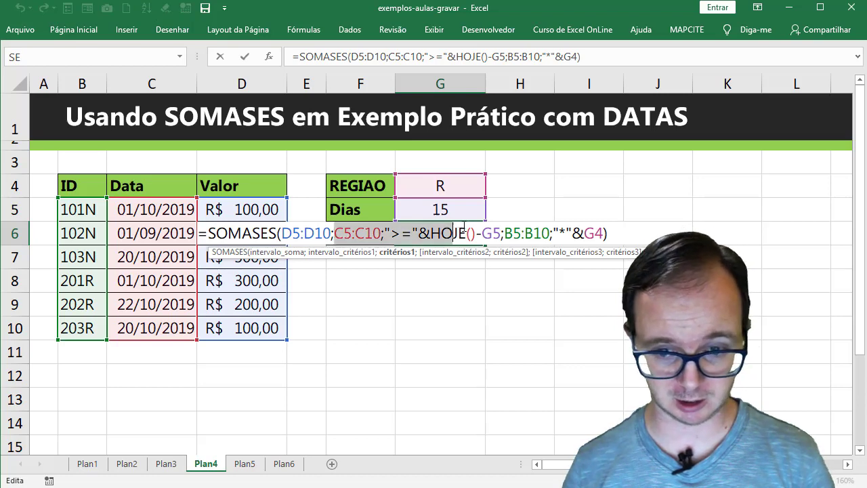
pyautogui.hotkey('ctrl', 'c')
pyautogui.click(504, 230)
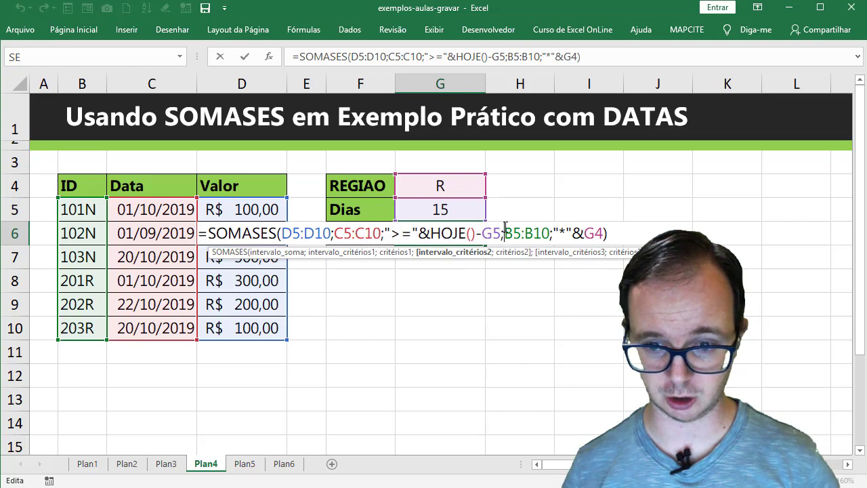
pyautogui.hotkey('ctrl', 'v')
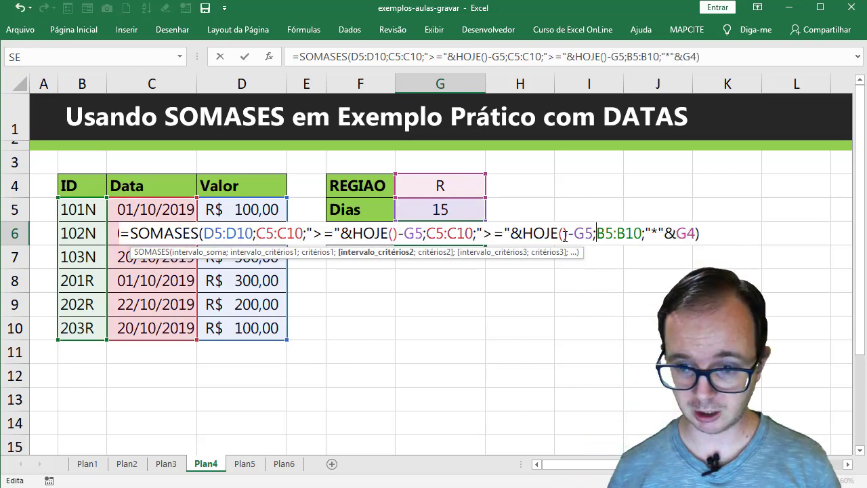
pyautogui.moveTo(558, 233); pyautogui.dragTo(586, 233)
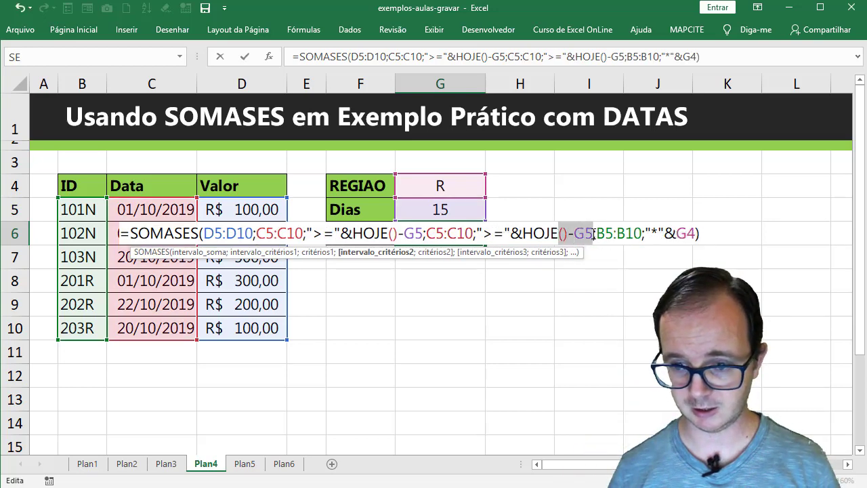
pyautogui.press('Delete')
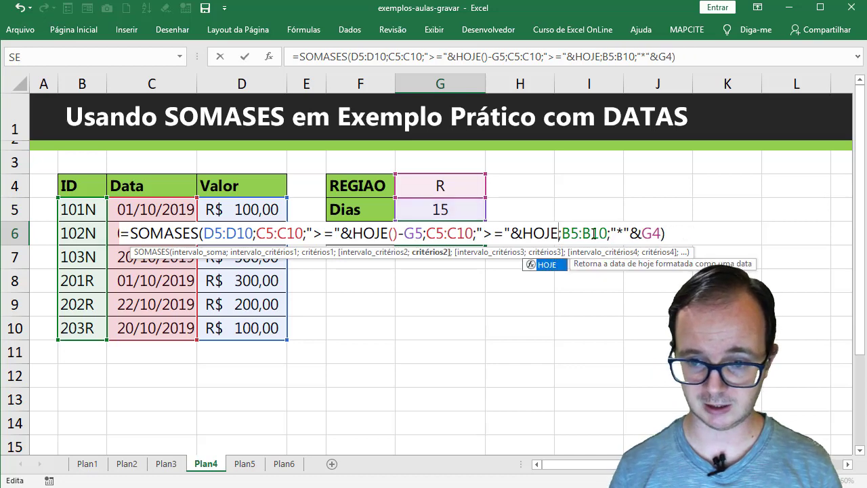
pyautogui.click(492, 234)
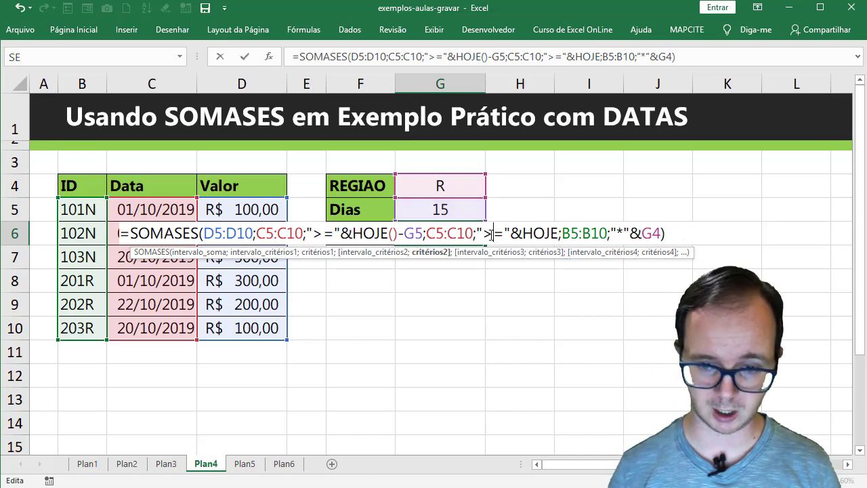
pyautogui.press('BackSpace')
pyautogui.write('<')
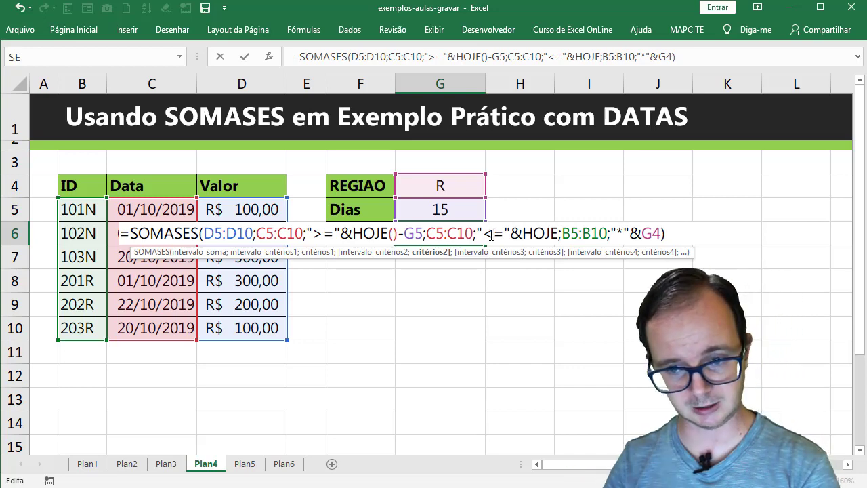
# Commit G6's formula, then set the 202R date in C9 to 17/10/2019.
pyautogui.press('Return')
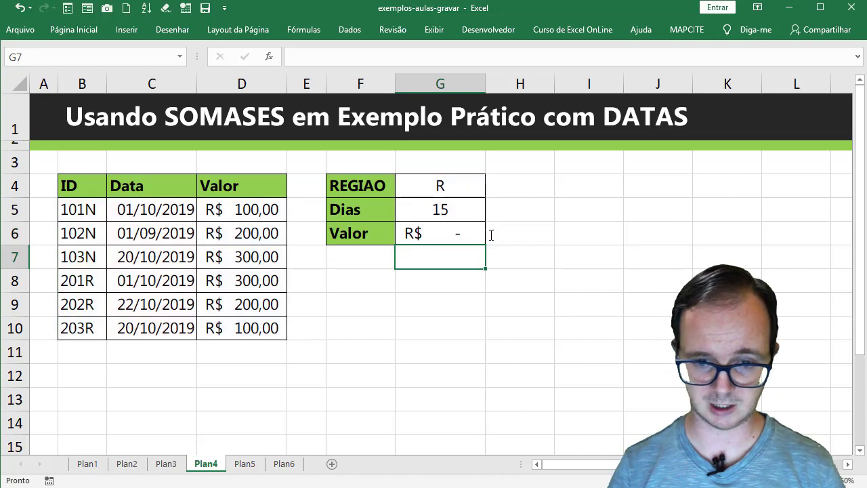
pyautogui.press('Up')
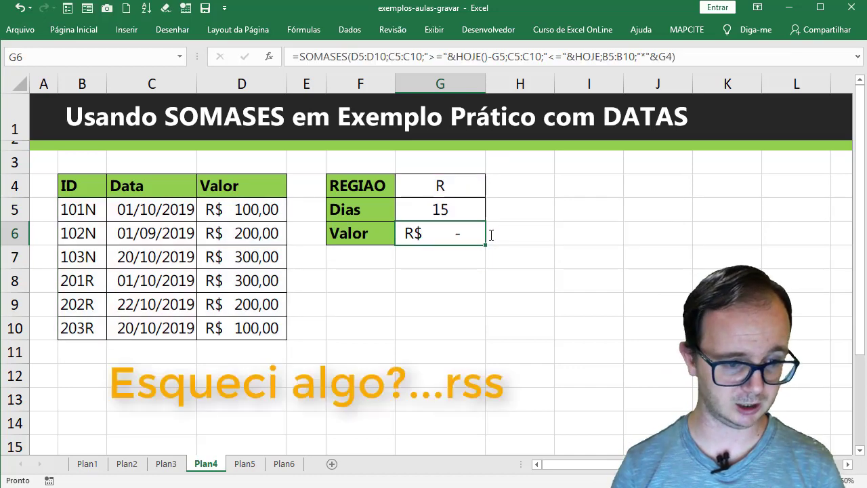
pyautogui.click(155, 308)
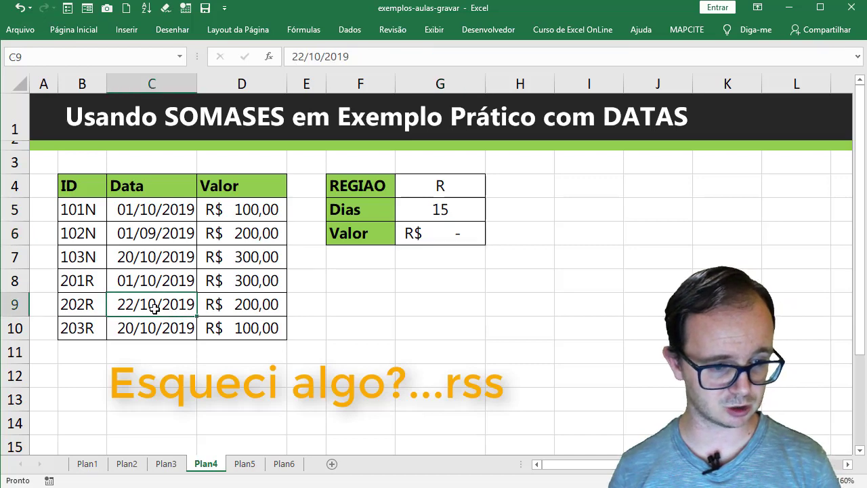
pyautogui.write('14')
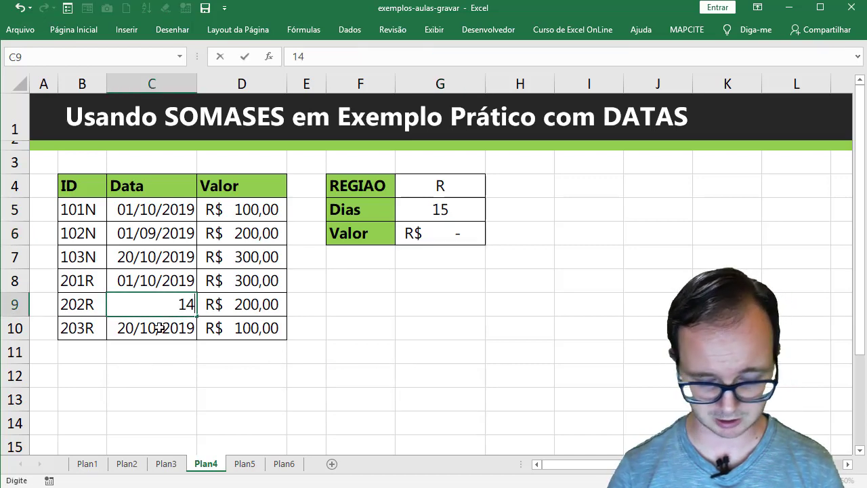
pyautogui.press('BackSpace')
pyautogui.write('7')
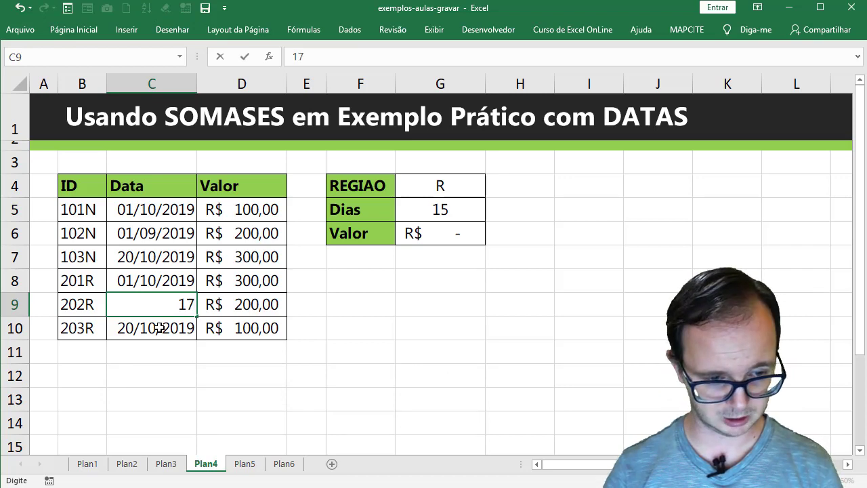
pyautogui.write('/10/20')
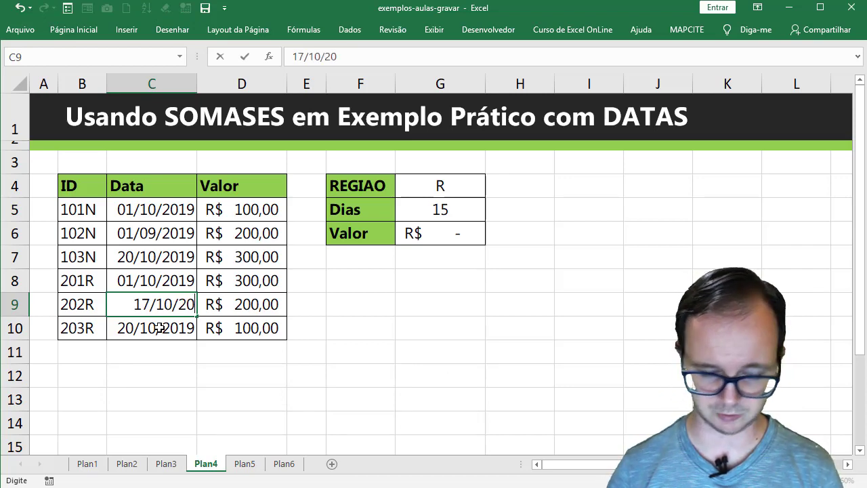
pyautogui.write('19')
pyautogui.press('Return')
pyautogui.press('Up')
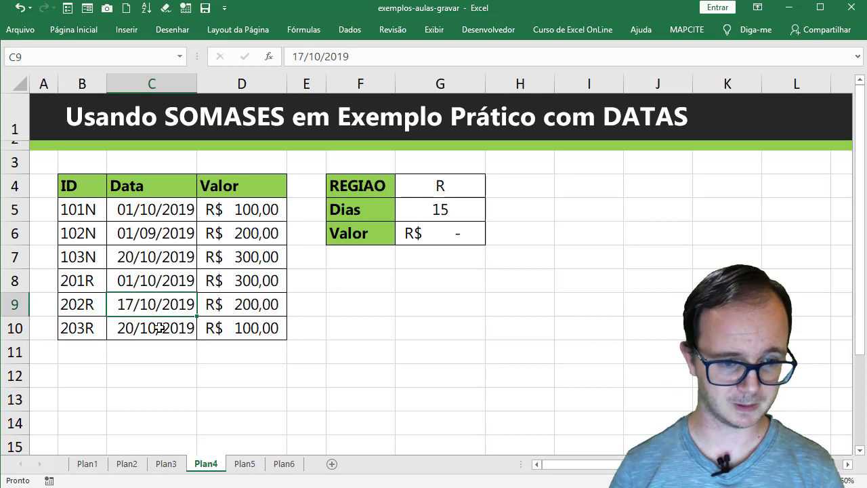
# Add the missing () after the second HOJE in G6's formula so the total shows R$ 200,00.
pyautogui.doubleClick(460, 228)
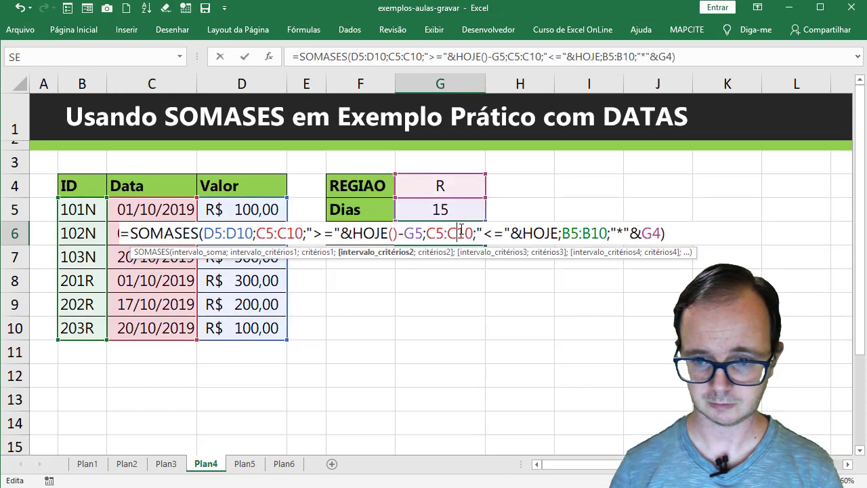
pyautogui.click(558, 233)
pyautogui.write('(')
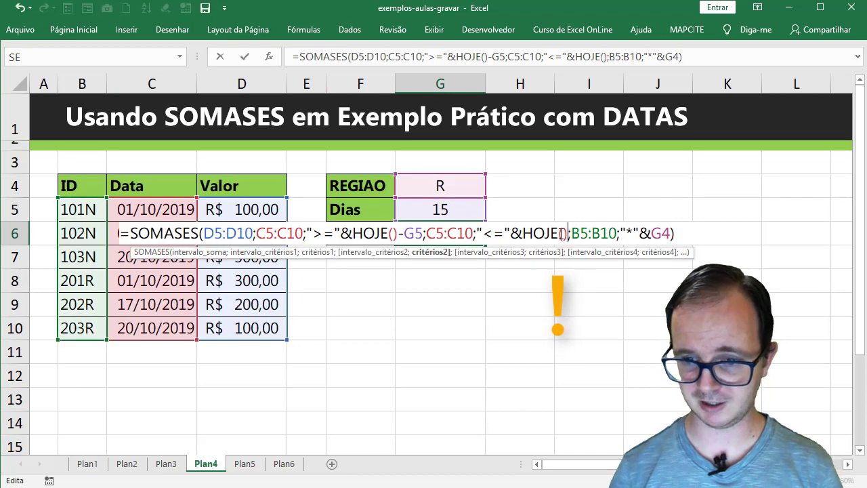
pyautogui.press('Return')
pyautogui.press('Up')
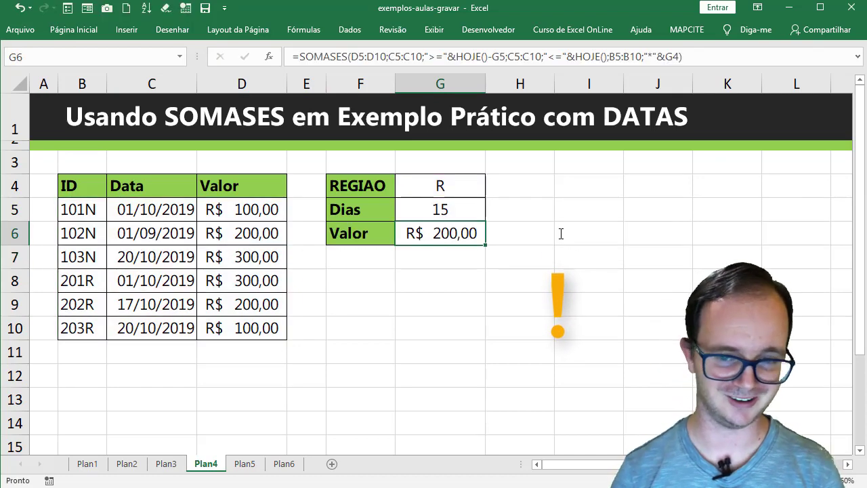